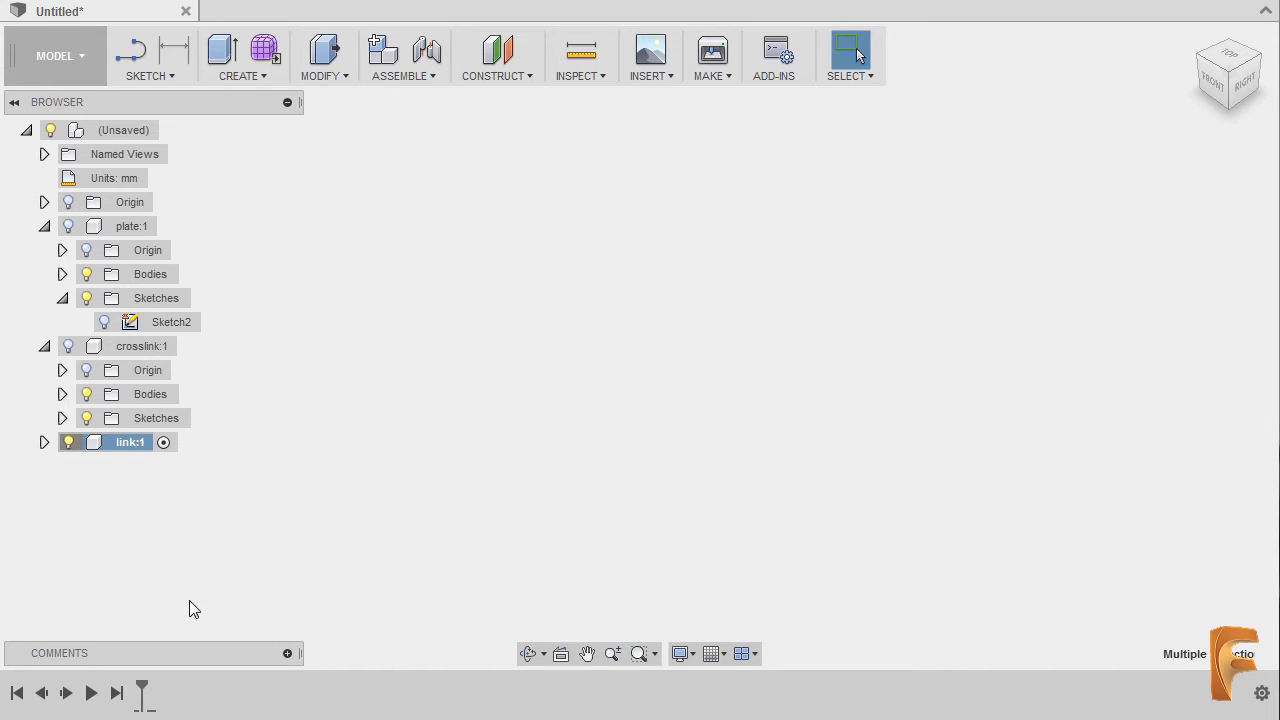
- Expand link:1 in the Browser and make its Origin planes and axes visible
left_click(44, 442)
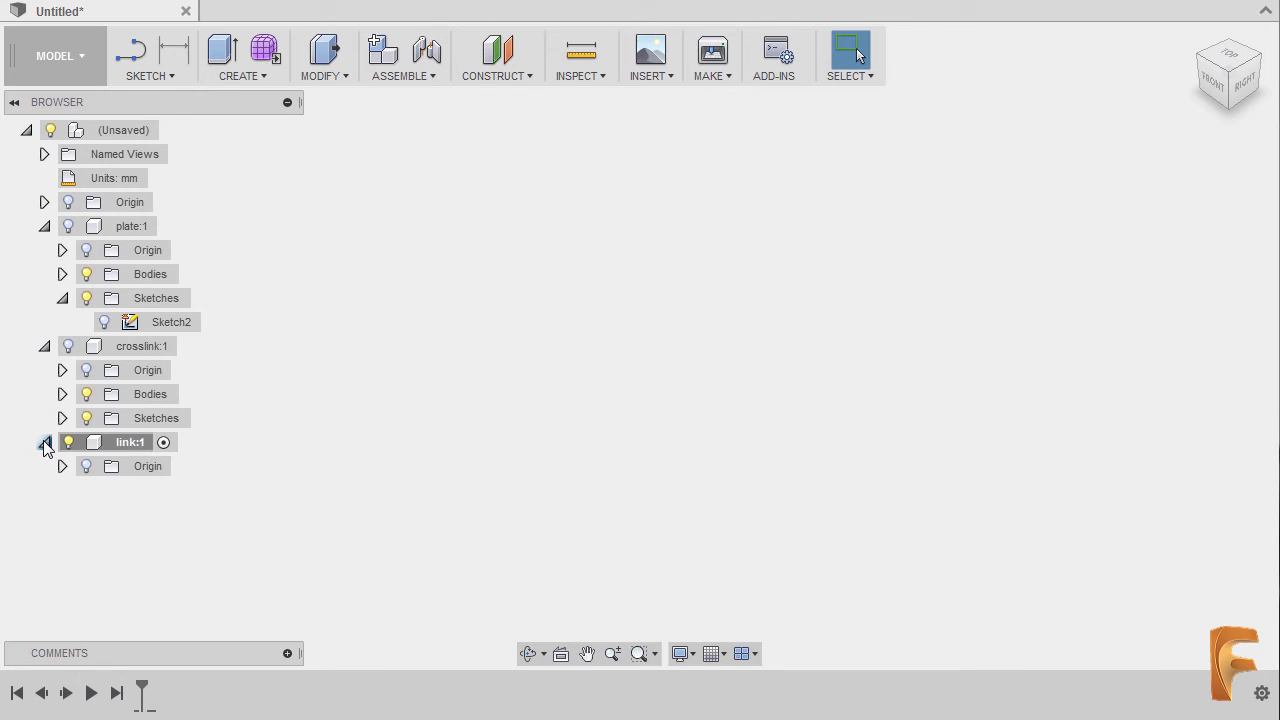
left_click(86, 467)
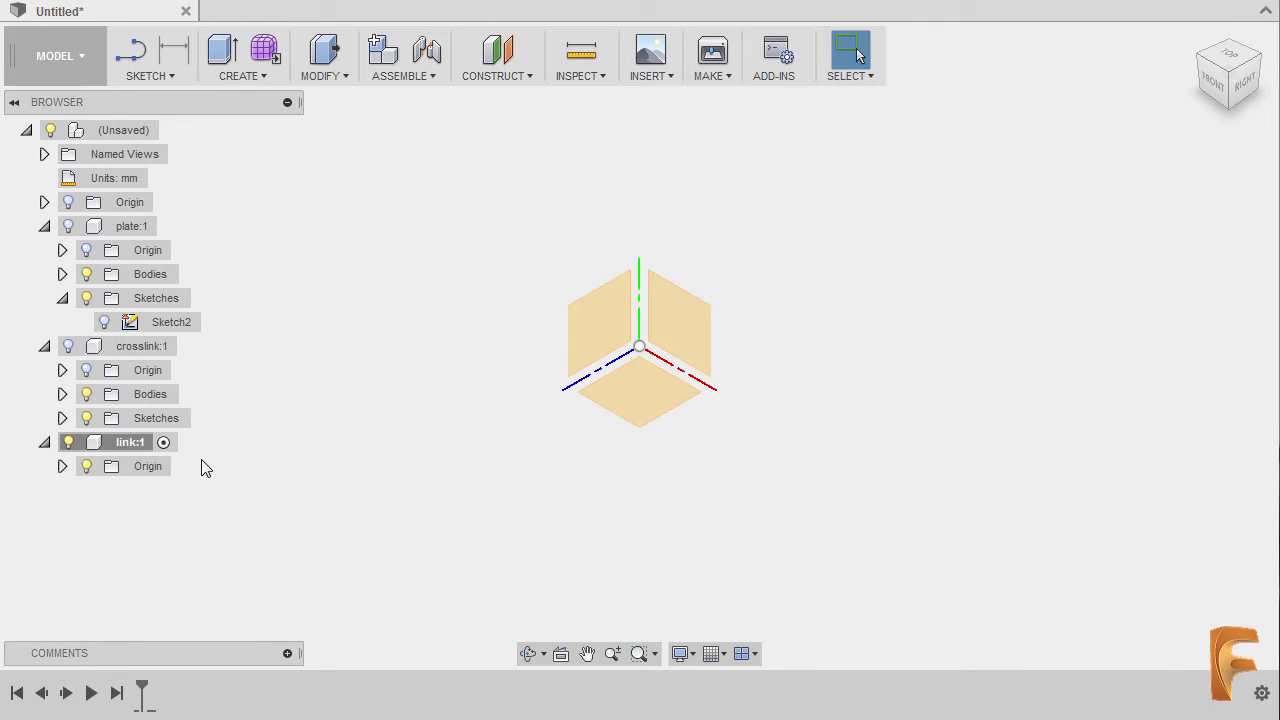
- Start a new sketch on link:1's XY origin plane
key("s")
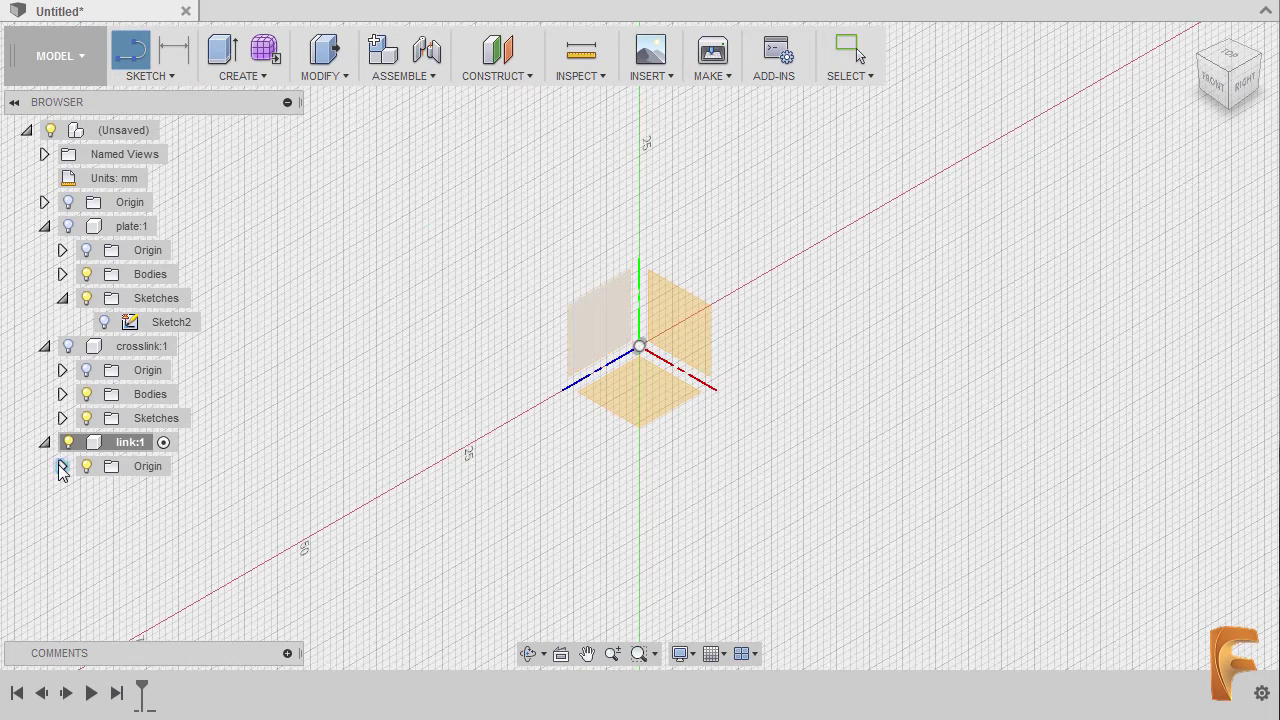
left_click(62, 466)
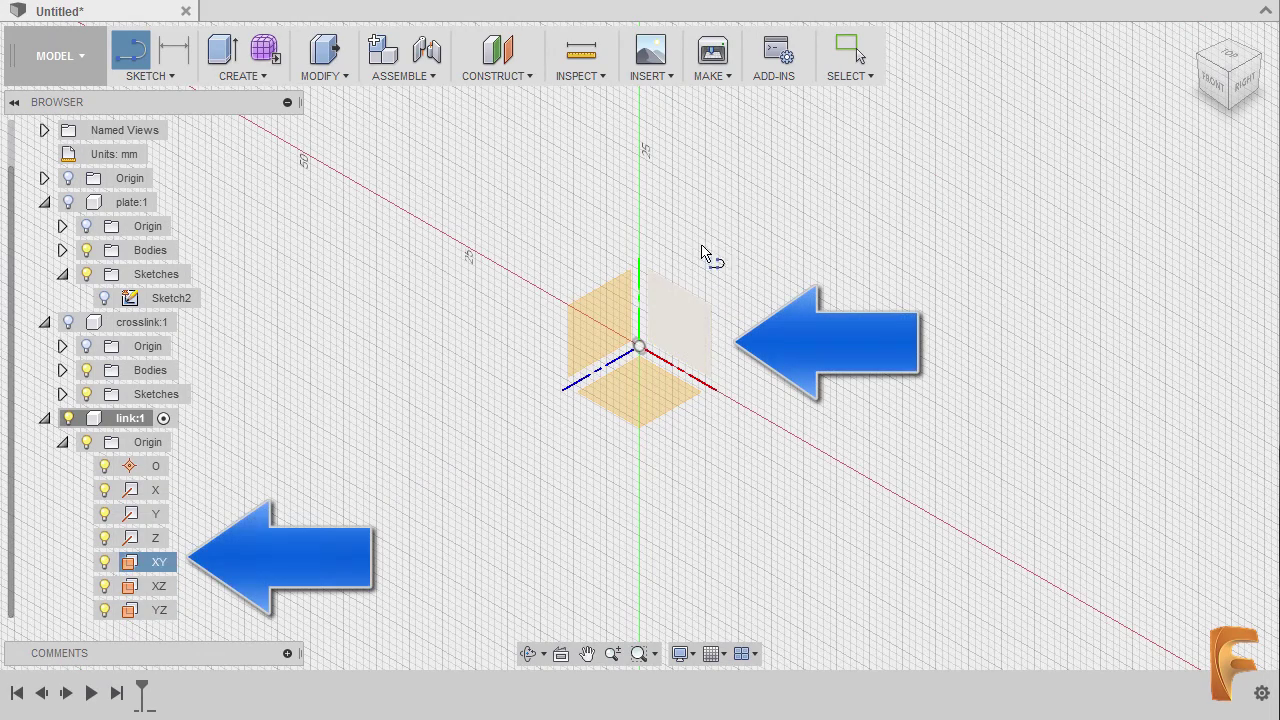
left_click(684, 320)
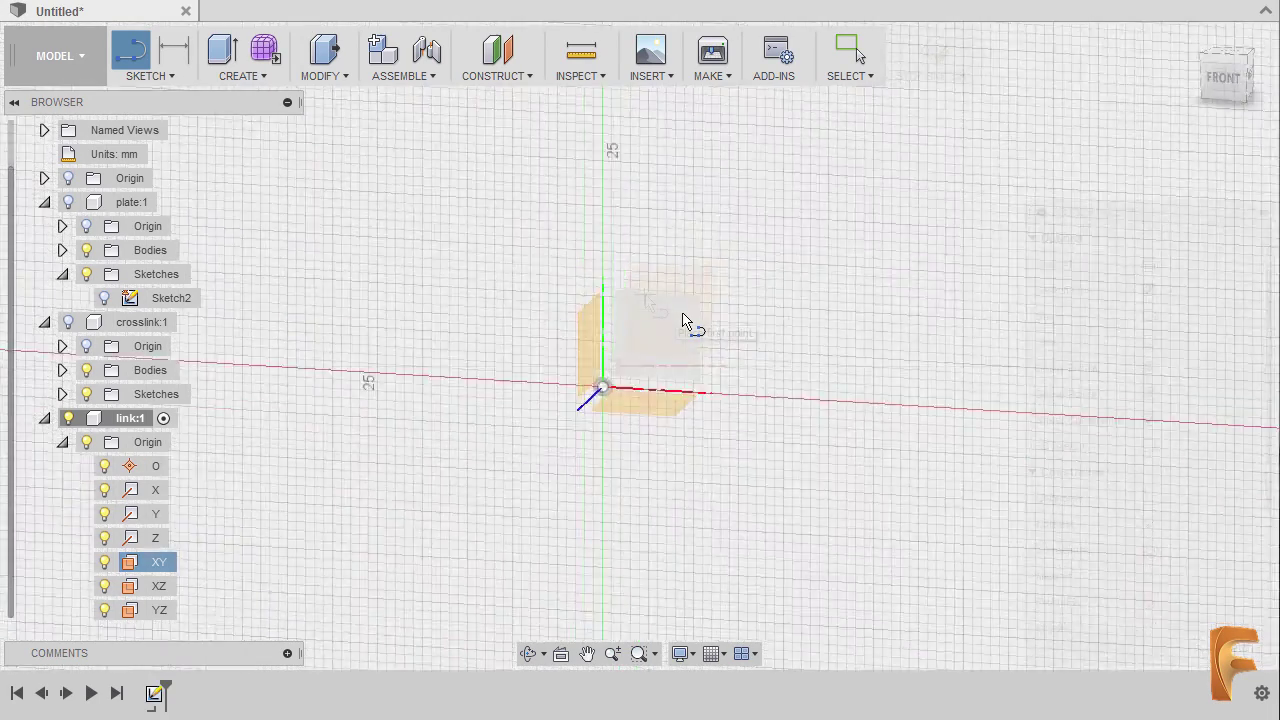
- Draw a closed slot of two straight lines joined by tangent semicircular ends
left_click(430, 234)
mouse_move(720, 234)
left_mouse_down()
mouse_move(772, 345)
mouse_move(730, 420)
mouse_move(722, 412)
left_mouse_up()
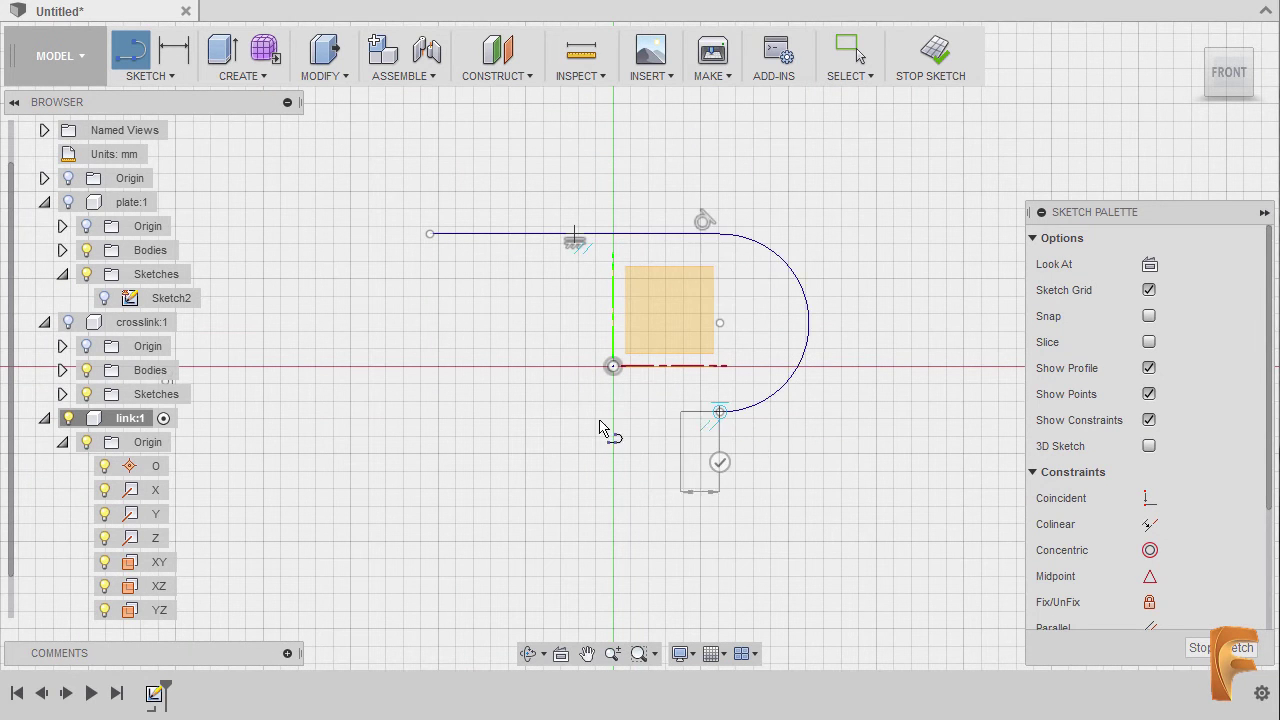
left_click(430, 411)
mouse_move(430, 411)
left_mouse_down()
mouse_move(391, 391)
mouse_move(363, 254)
mouse_move(423, 251)
mouse_move(430, 236)
left_mouse_up()
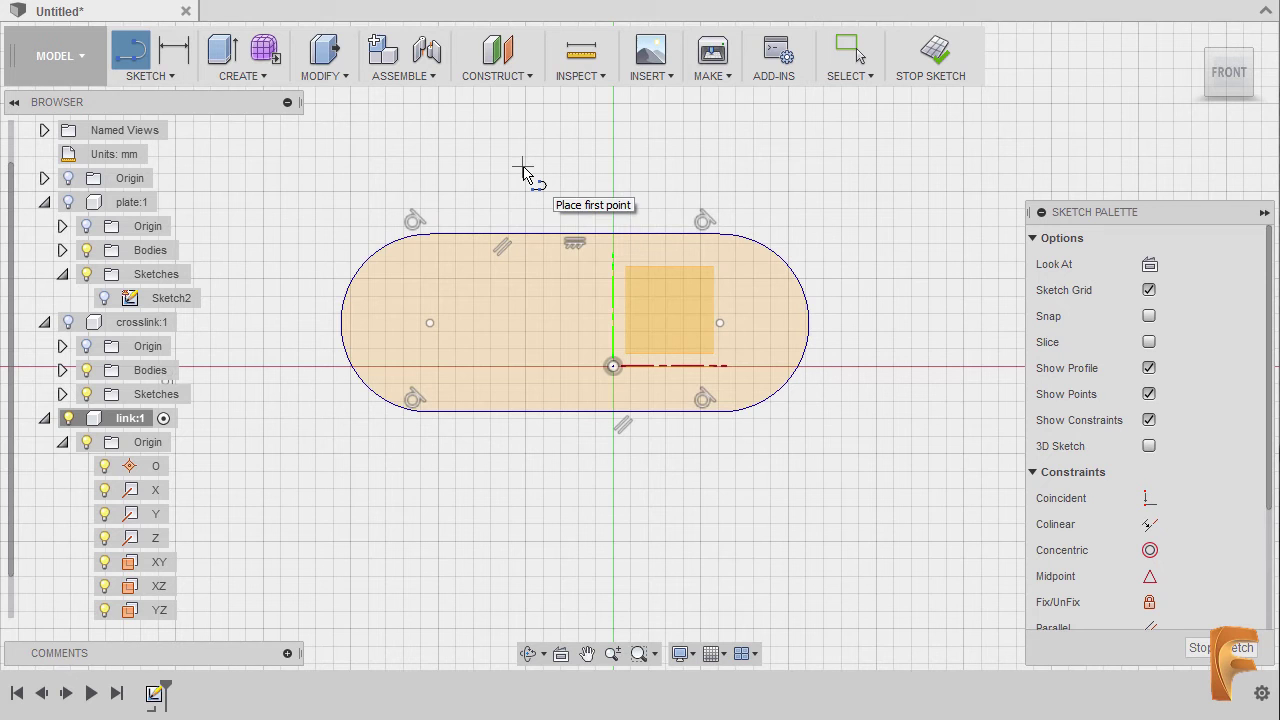
key("Escape")
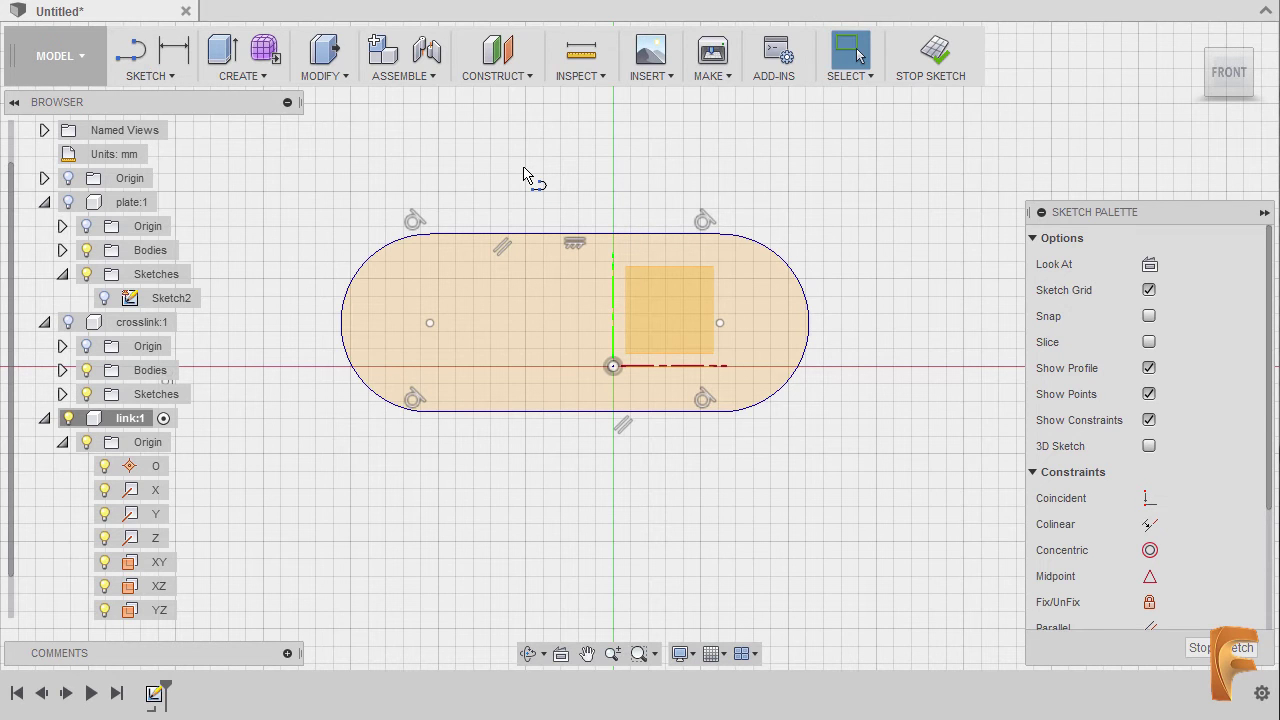
- Dimension the distance between the two arc centres as 30 mm
key("d")
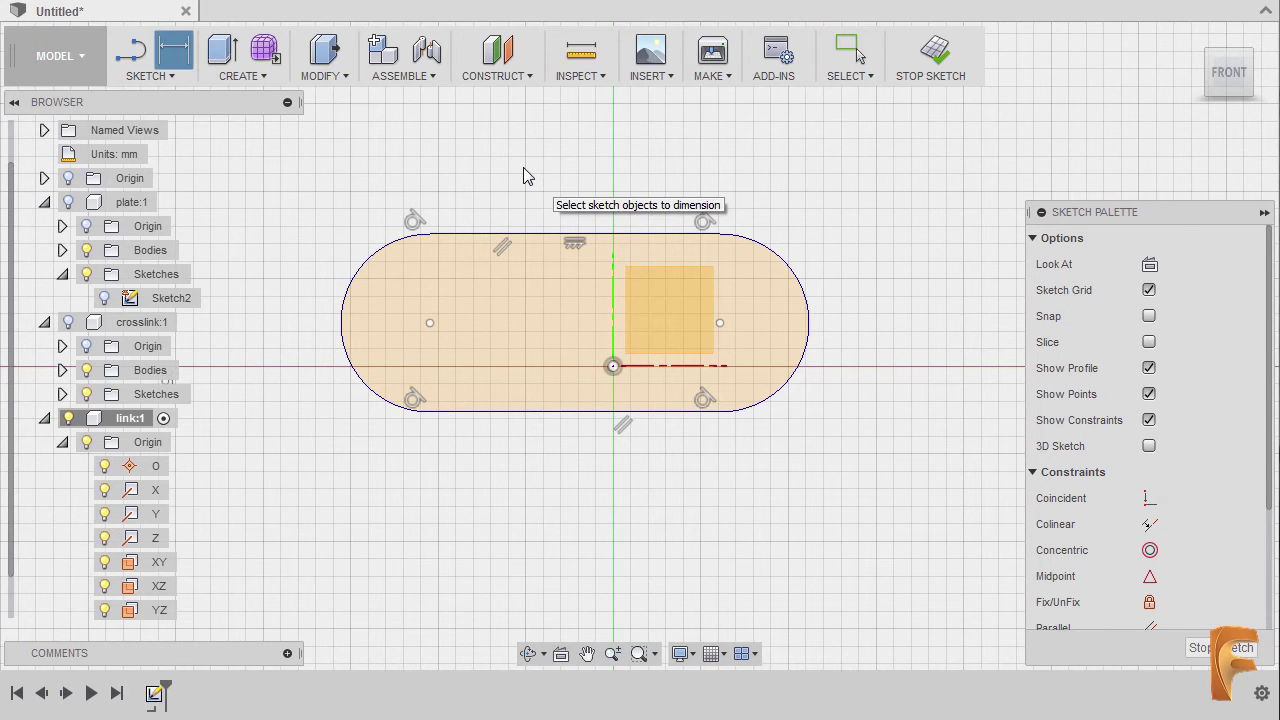
left_click(430, 322)
left_click(720, 322)
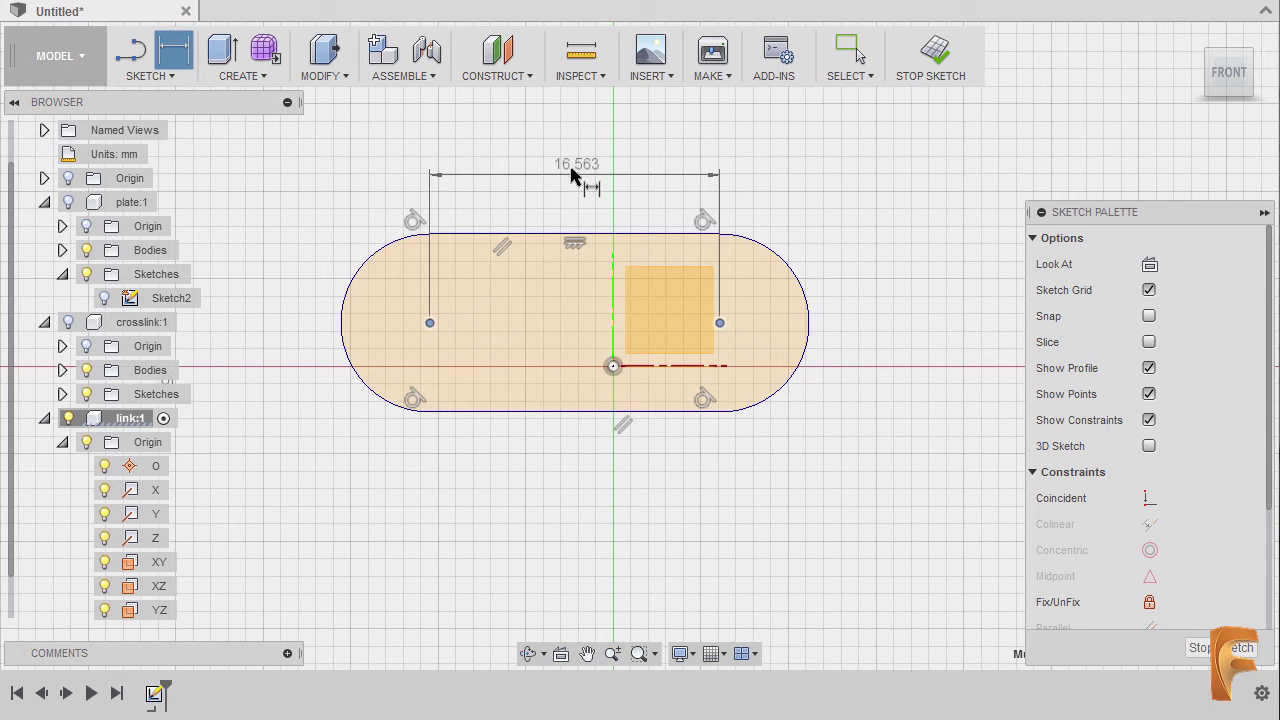
left_click(573, 171)
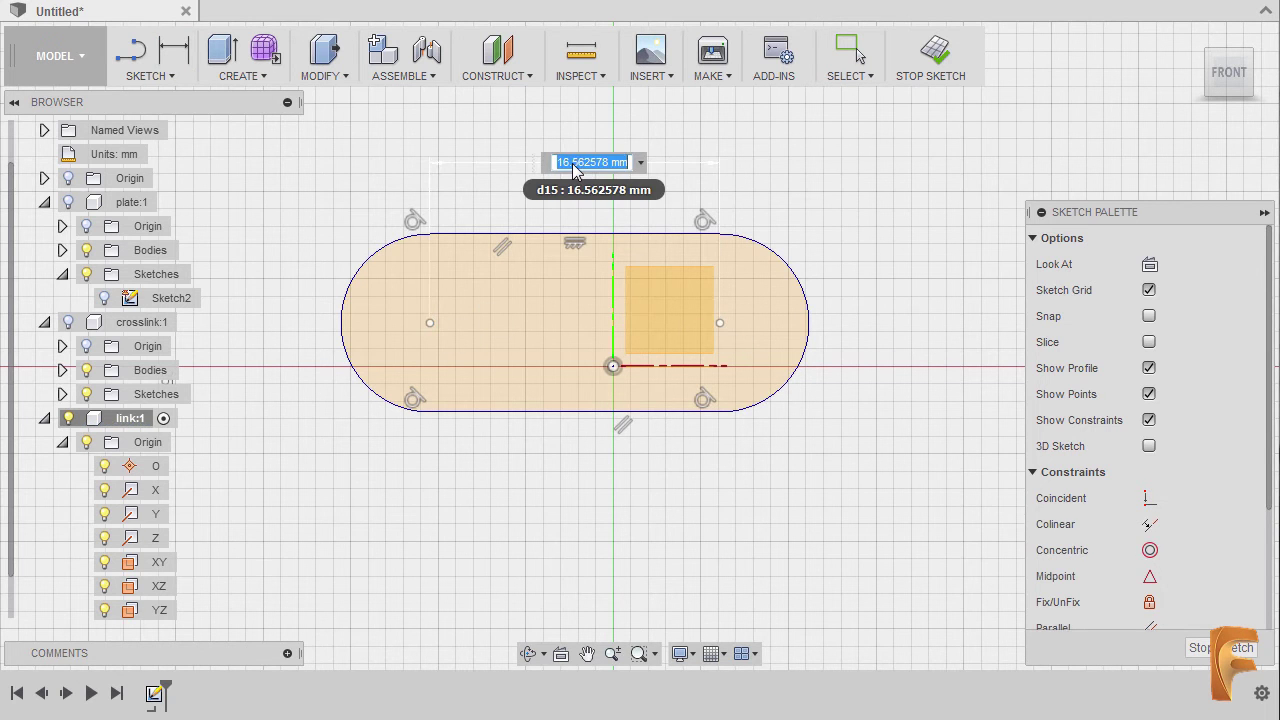
type("30")
key("Return")
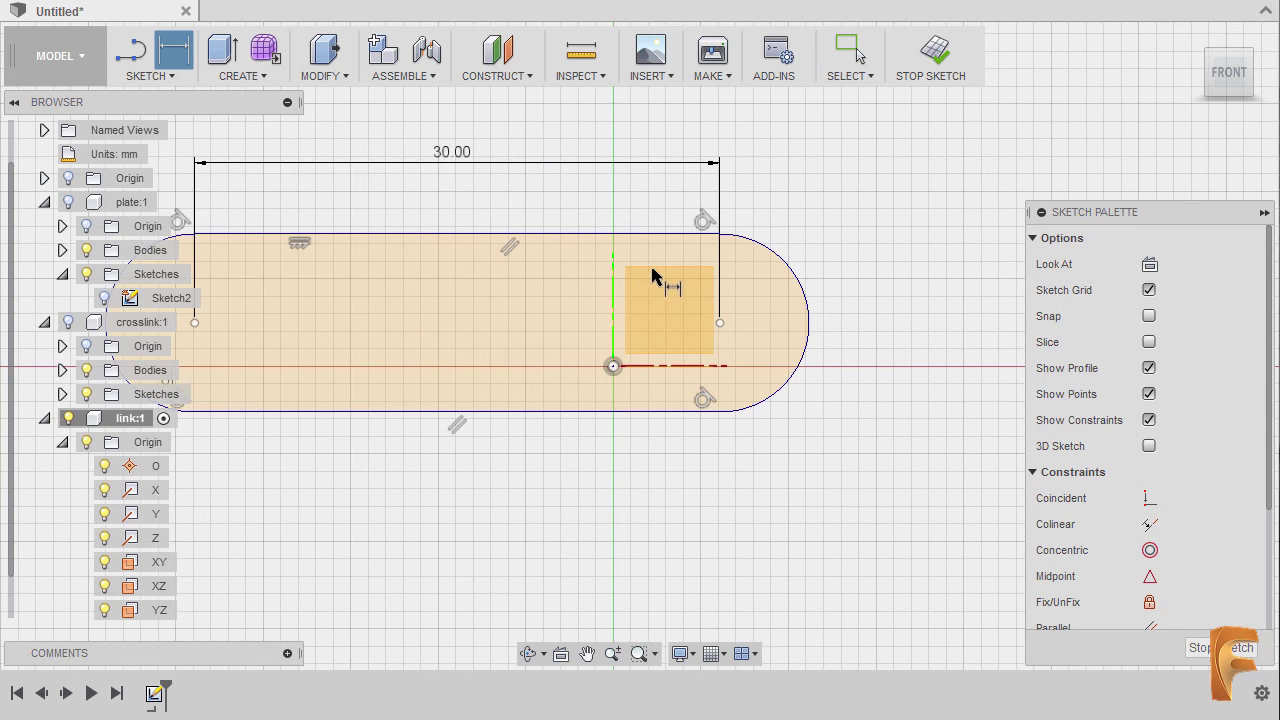
- Give the slot's left end arc a 10 mm radius and move the 30.00 label above the slot
middle_click_drag(637, 283, 790, 280)
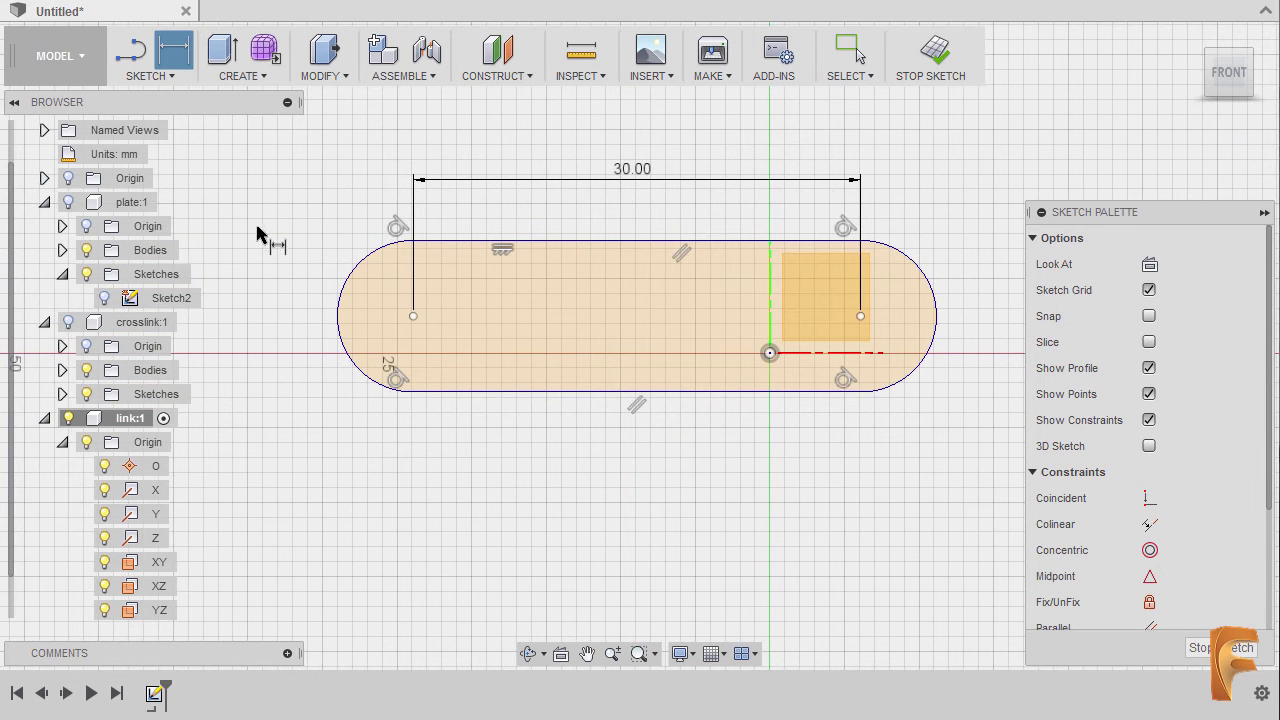
left_click(366, 258)
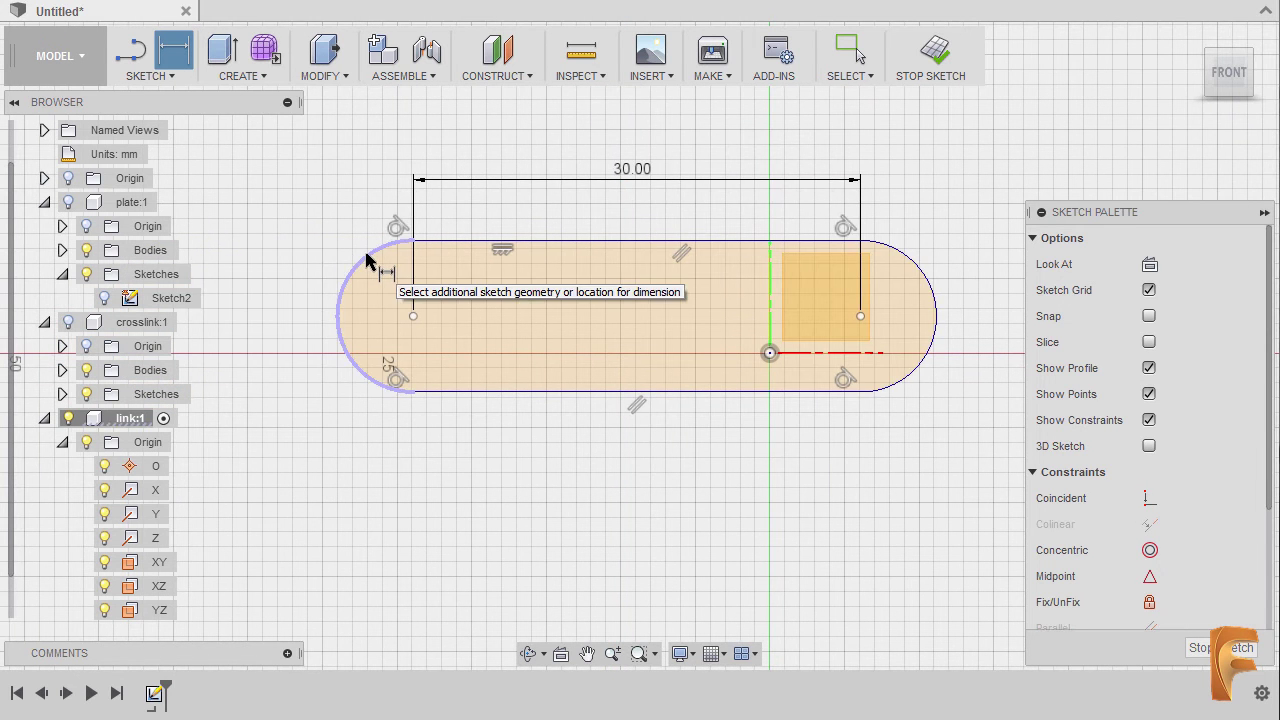
left_click(297, 200)
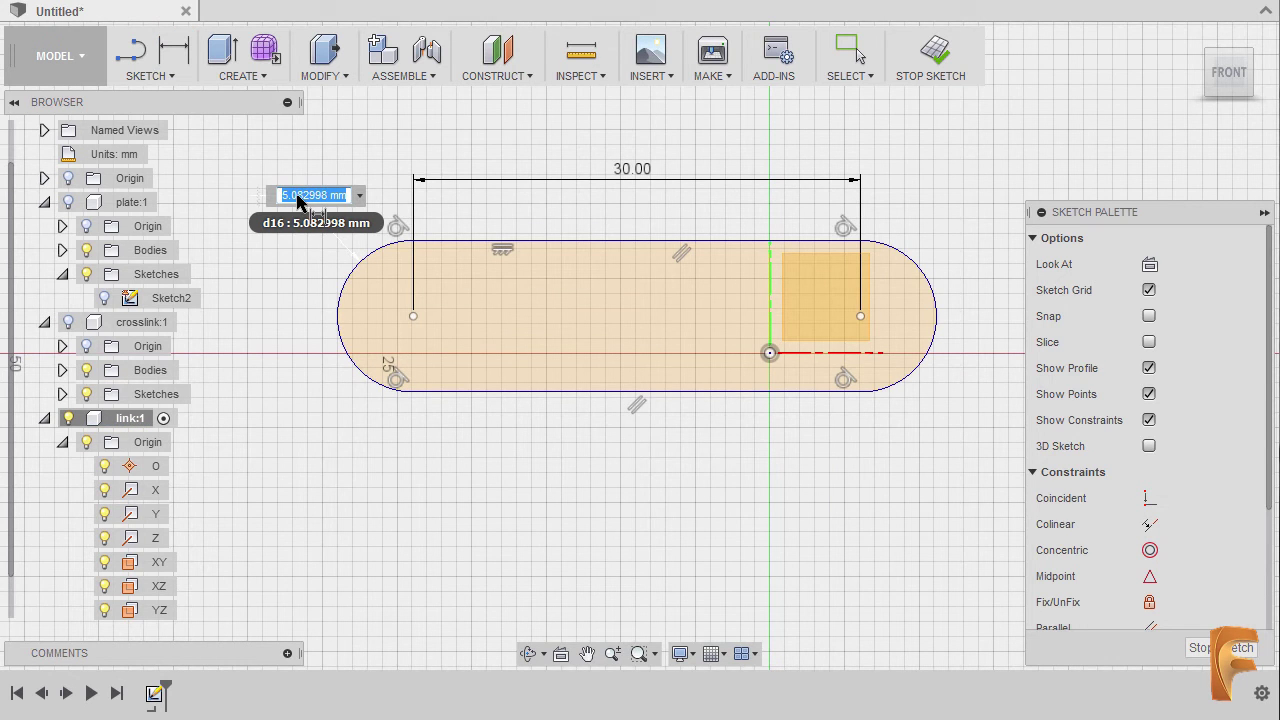
type("10")
key("Return")
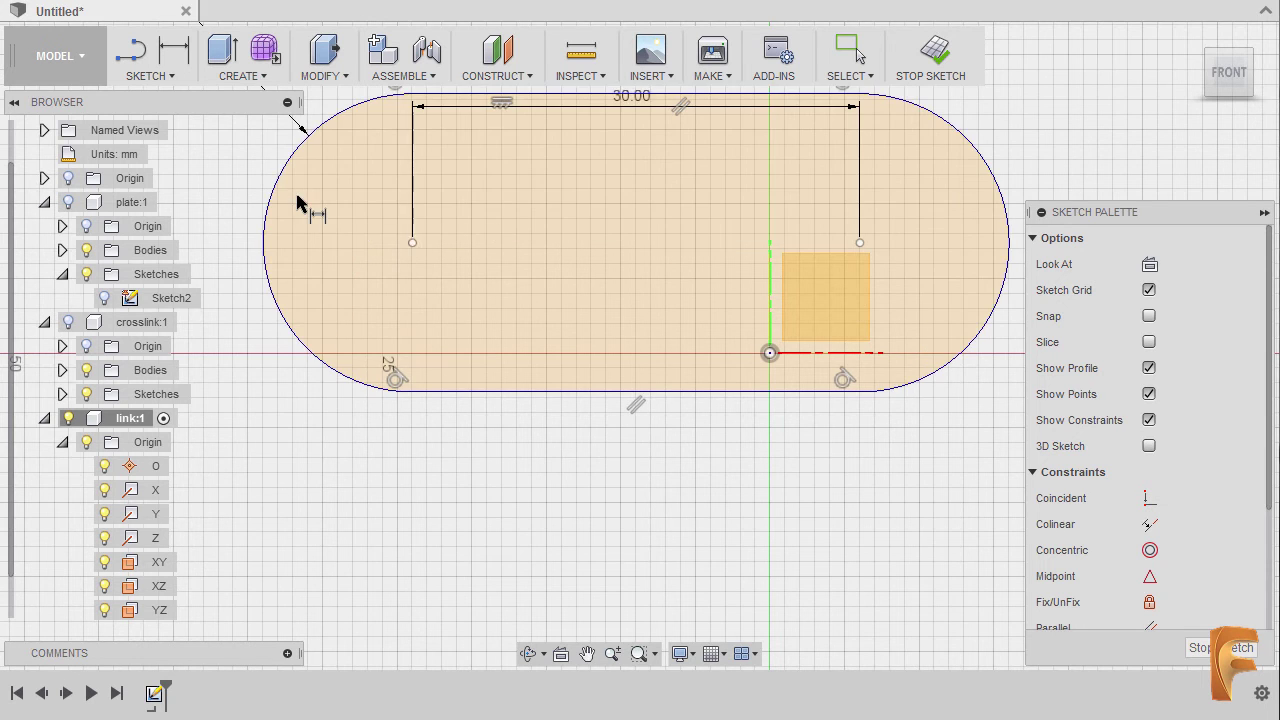
scroll(666, 220, "down", 2)
middle_click_drag(666, 220, 617, 367)
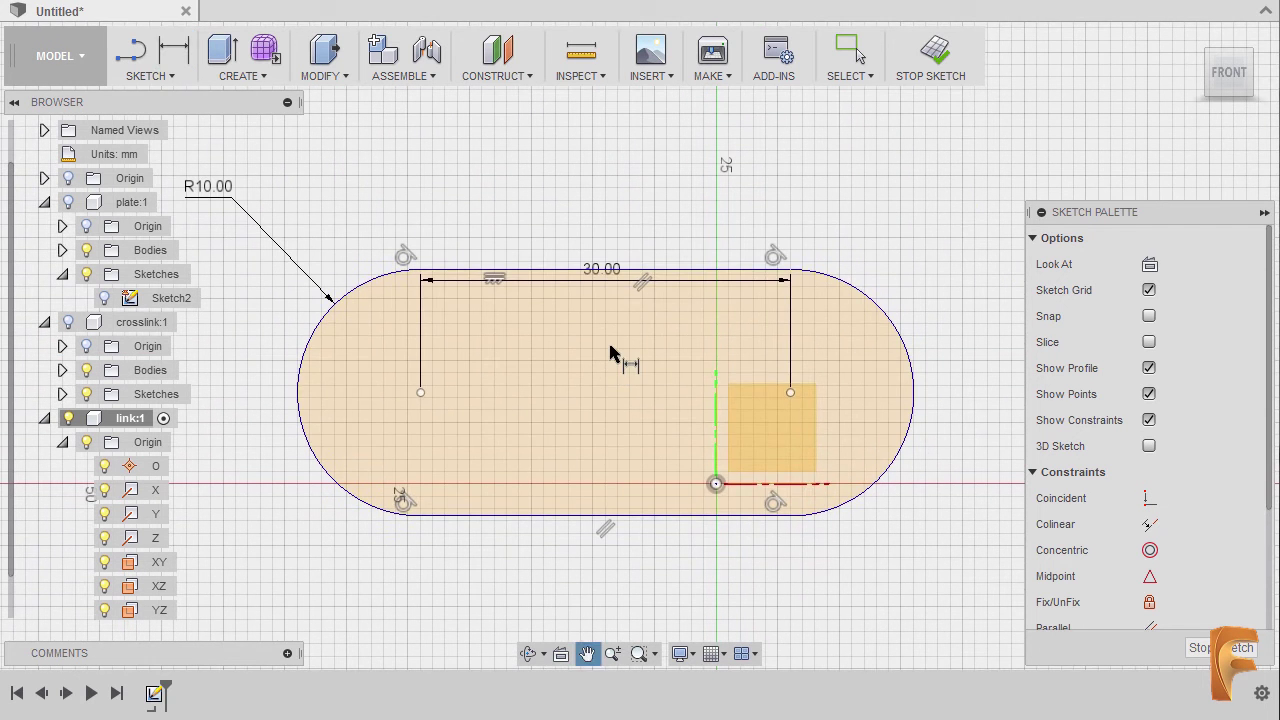
key("Escape")
left_click_drag(600, 280, 600, 183)
key("Escape")
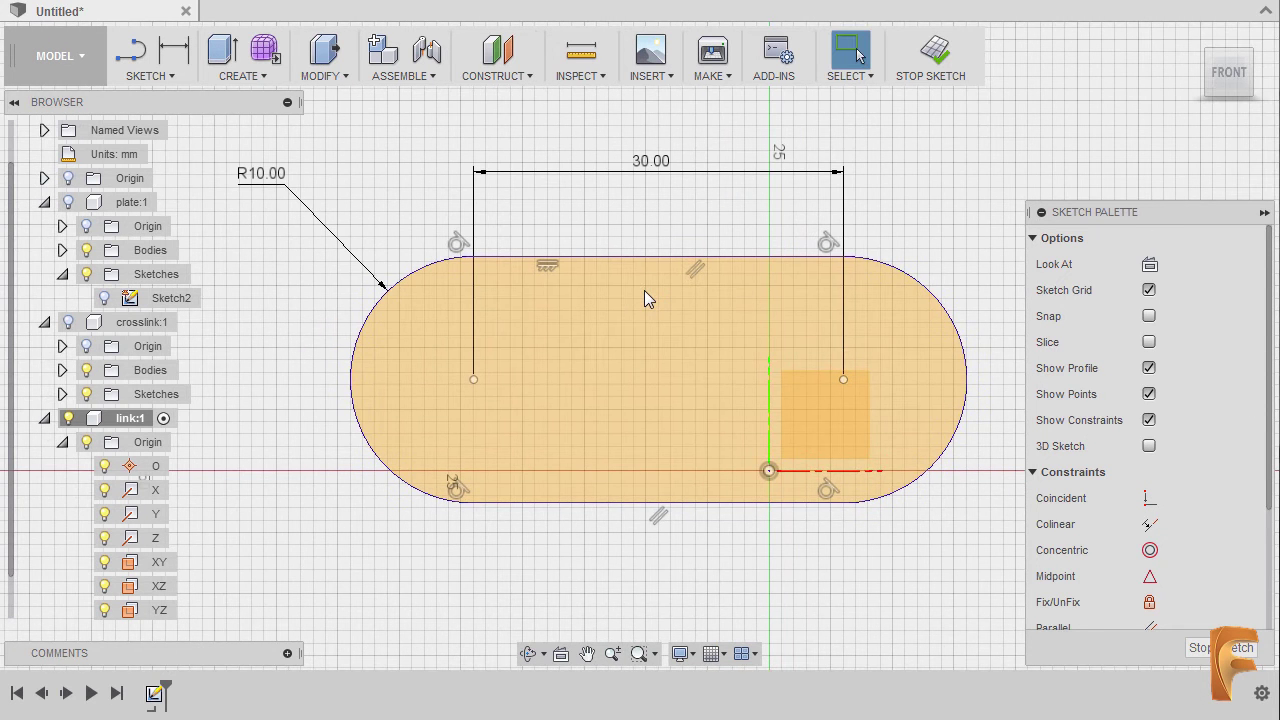
key("c")
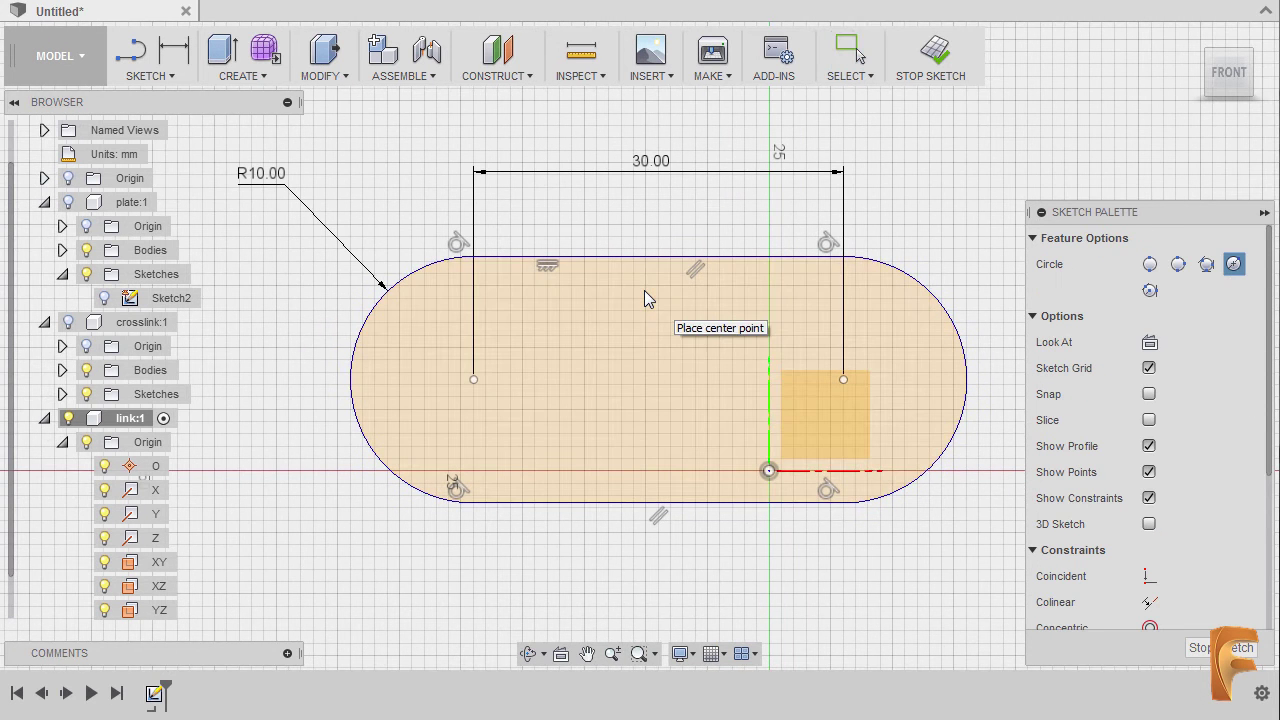
- Draw a 10 mm diameter circle at the left arc centre and another at the right
left_click(474, 381)
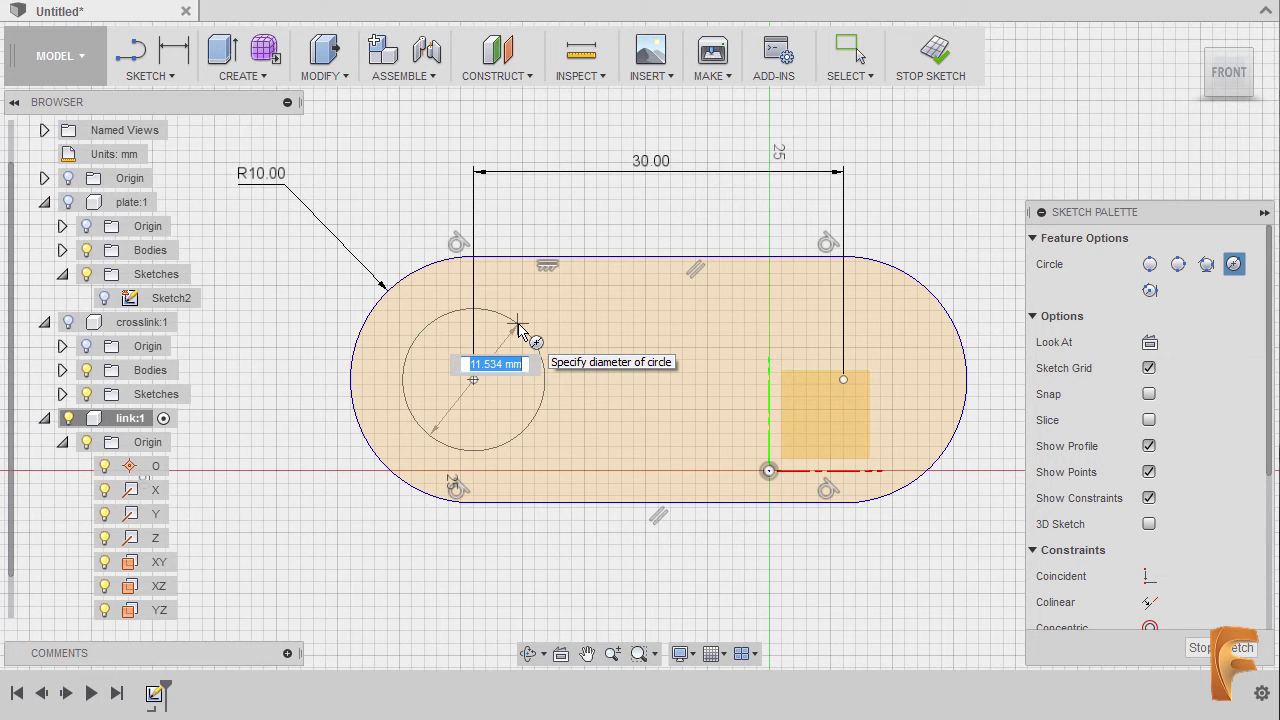
type("10")
key("Return")
key("Escape")
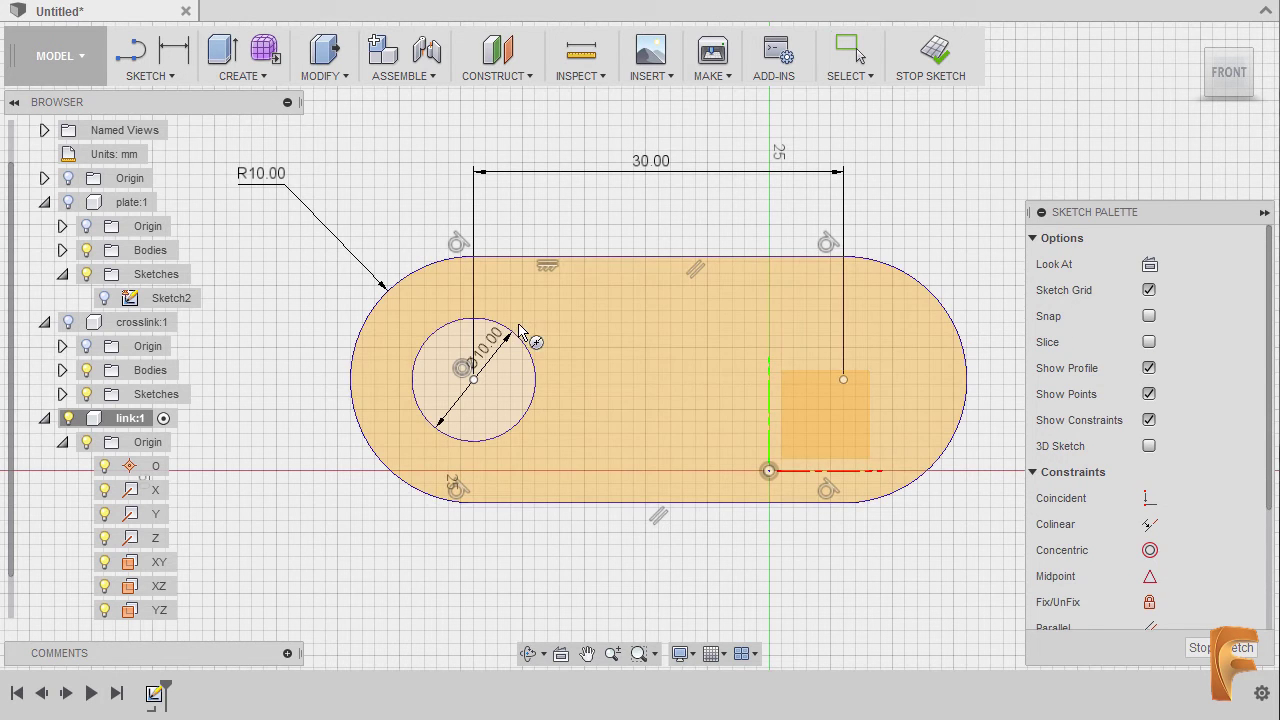
key("c")
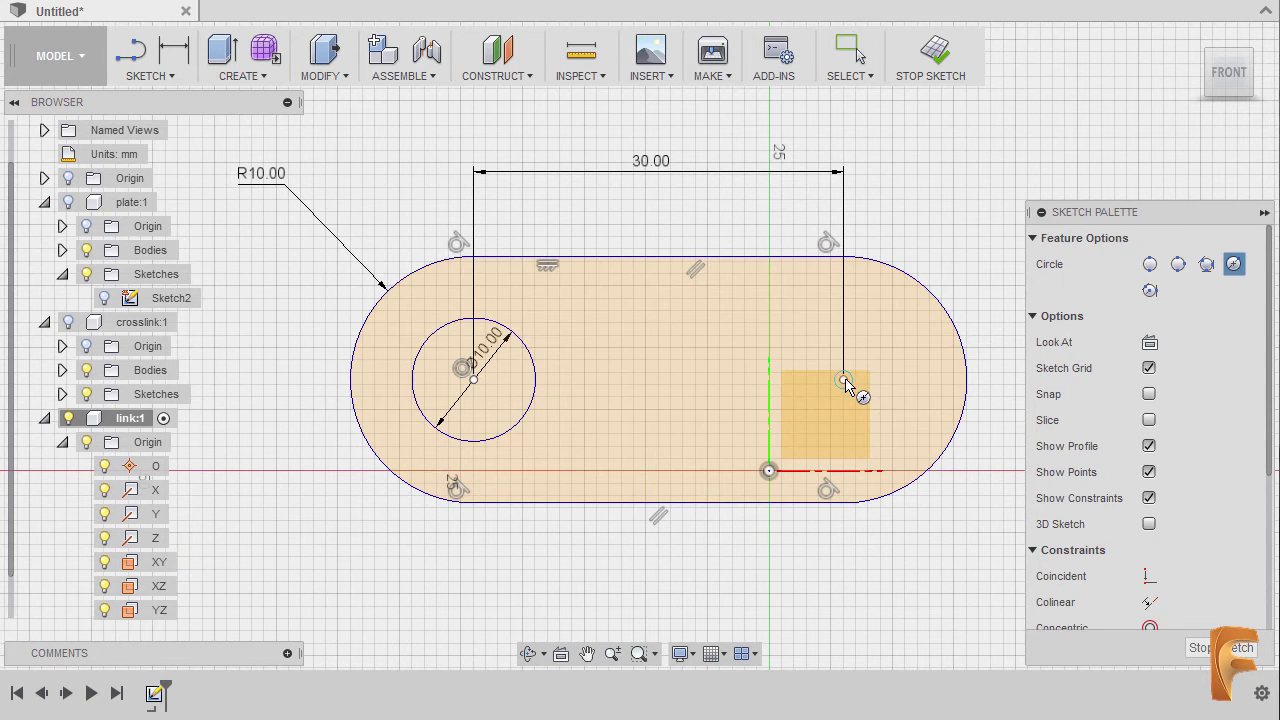
left_click(843, 380)
left_click(900, 350)
key("Escape")
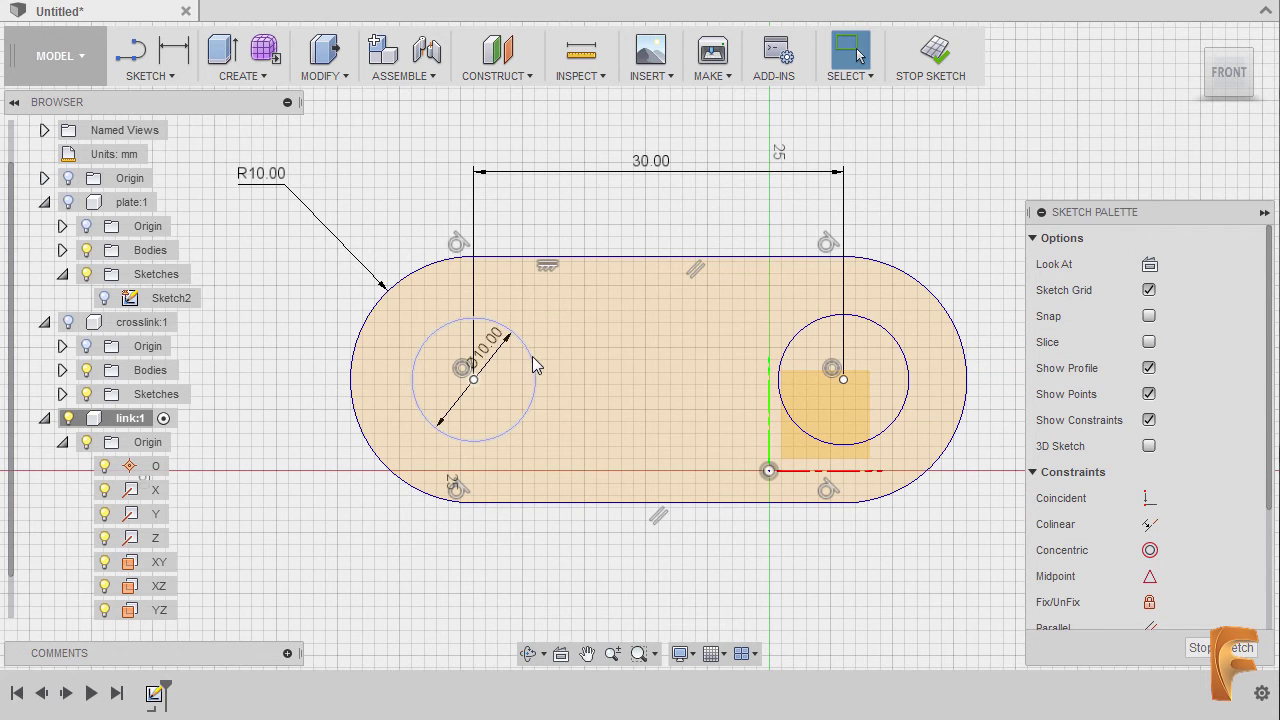
- Constrain the right hole circle equal to the left 10 mm circle
left_click(531, 357)
key("Escape")
right_click(656, 341)
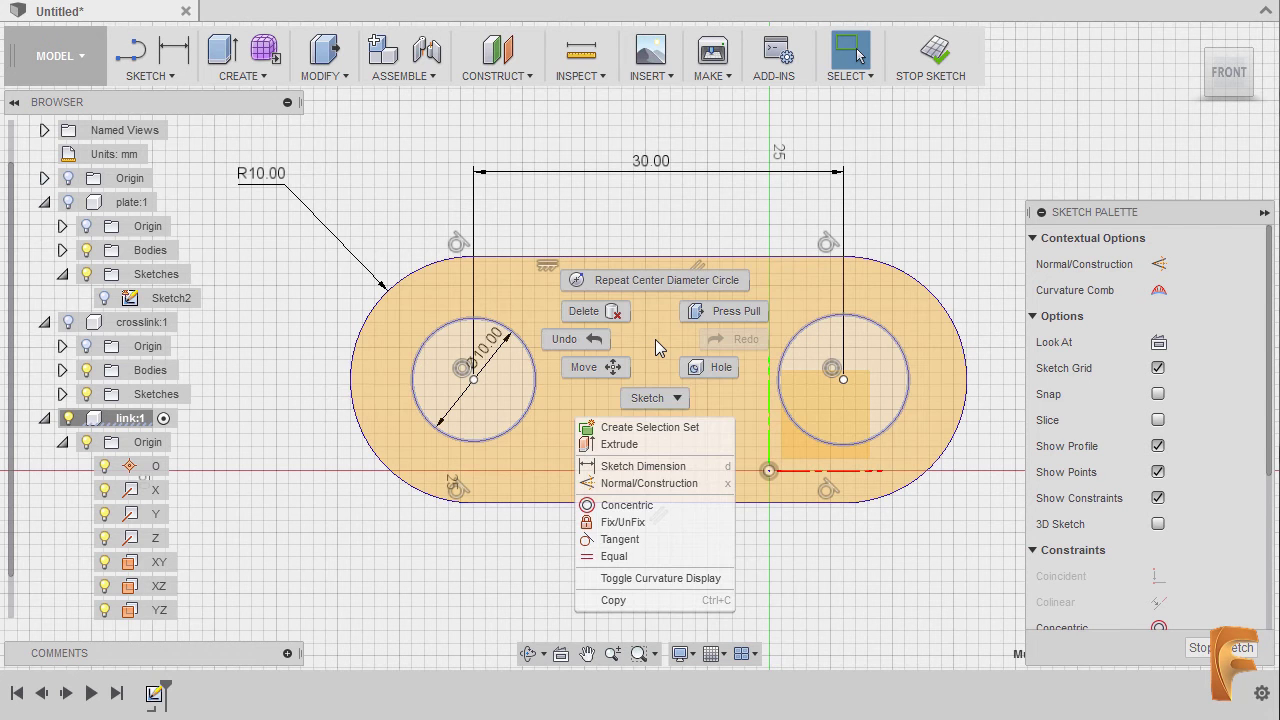
left_click(653, 556)
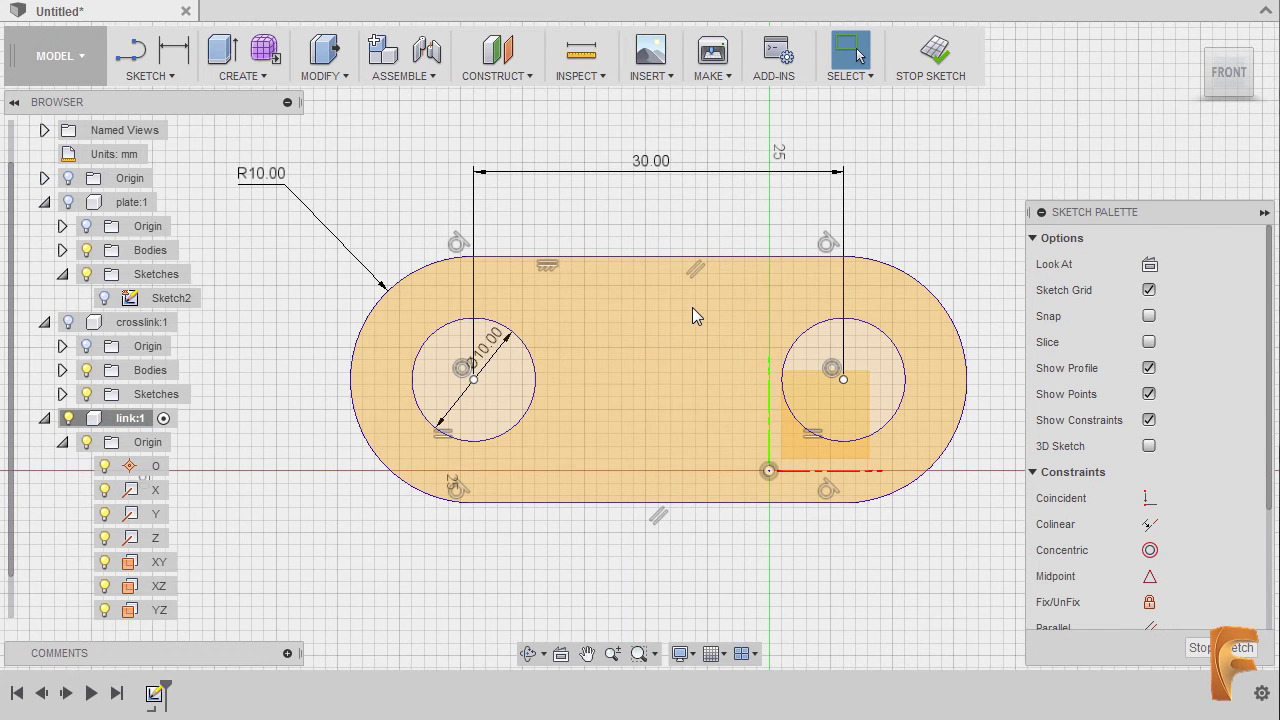
- Draw a construction line from the left circle centre to the right circle centre
key("l")
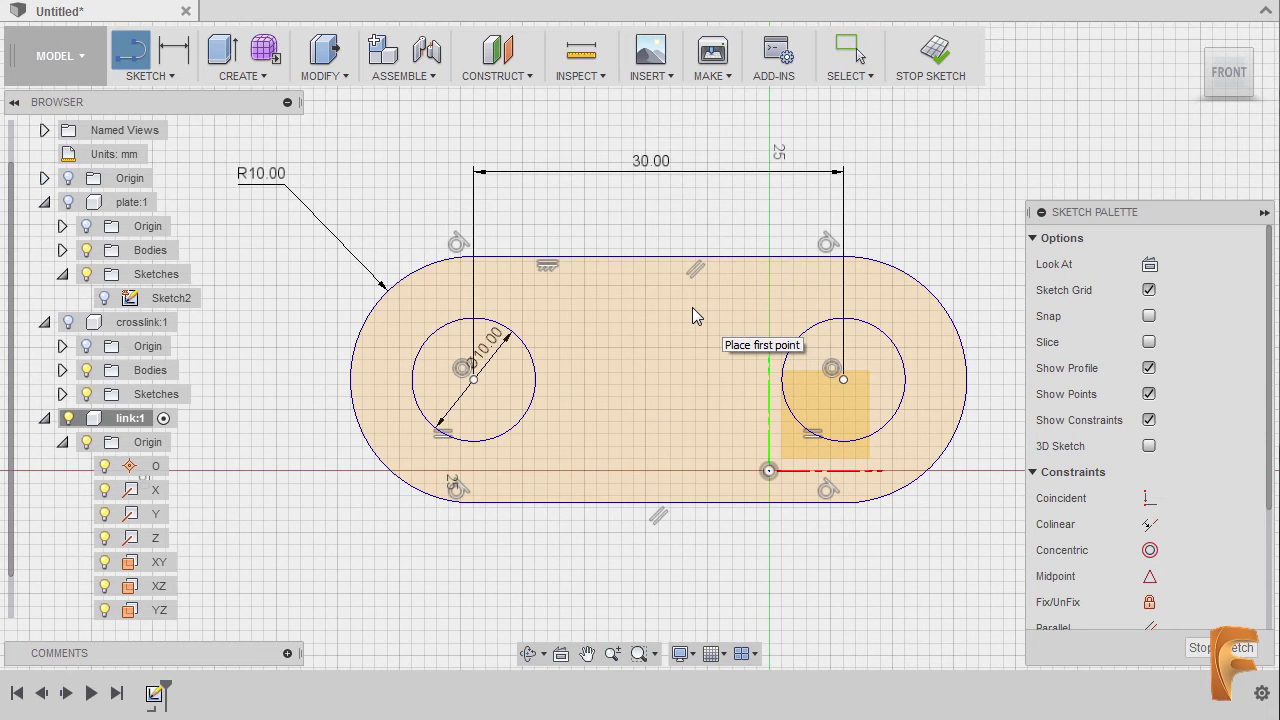
left_click(474, 380)
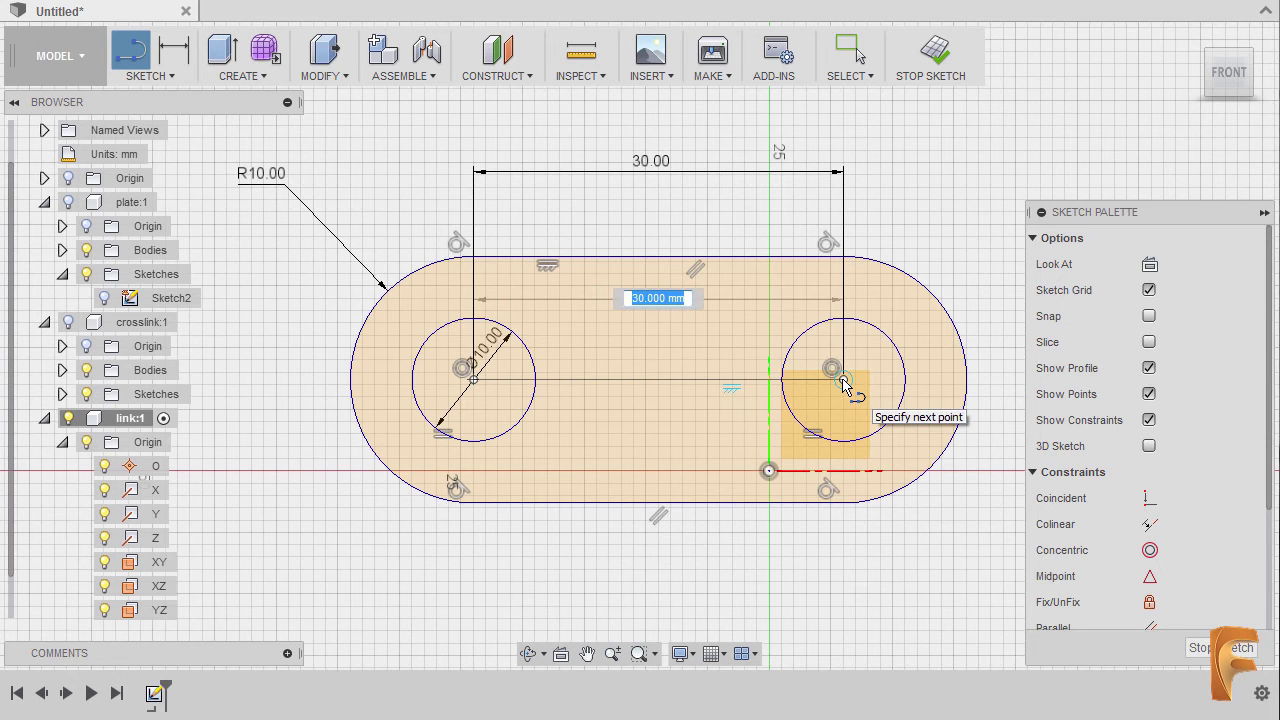
left_click(843, 380)
key("Escape")
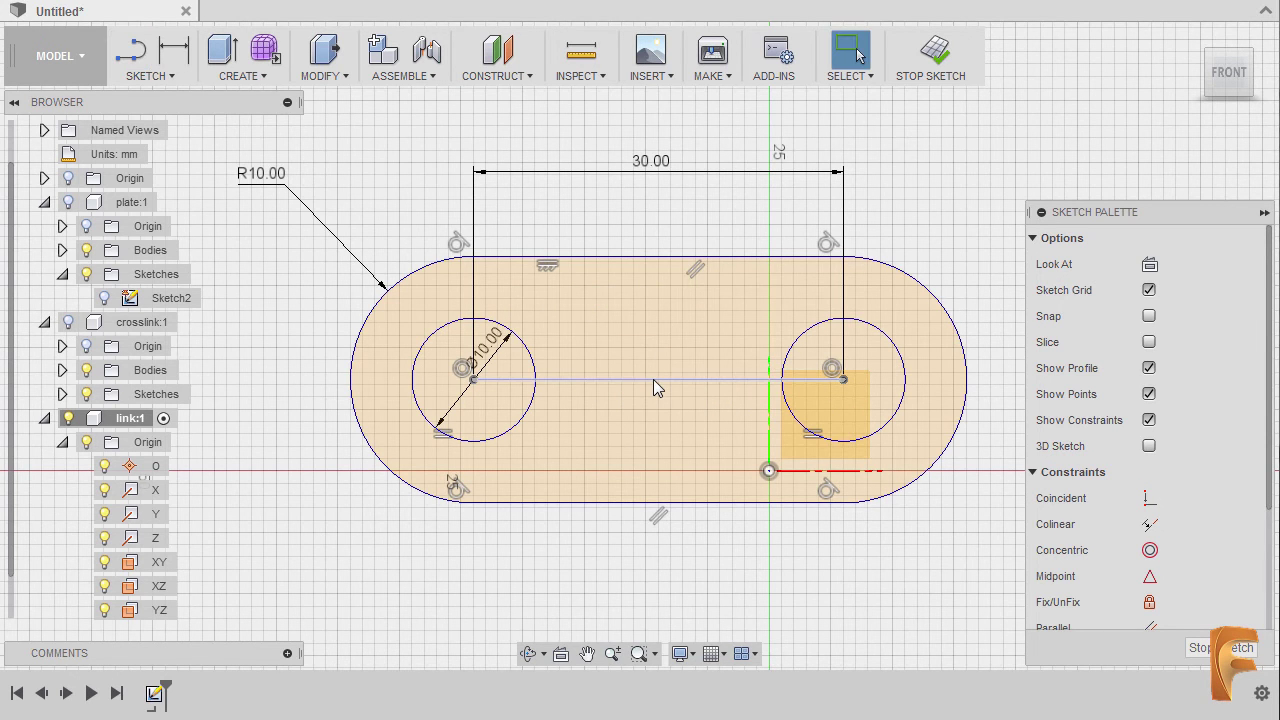
left_click(654, 379)
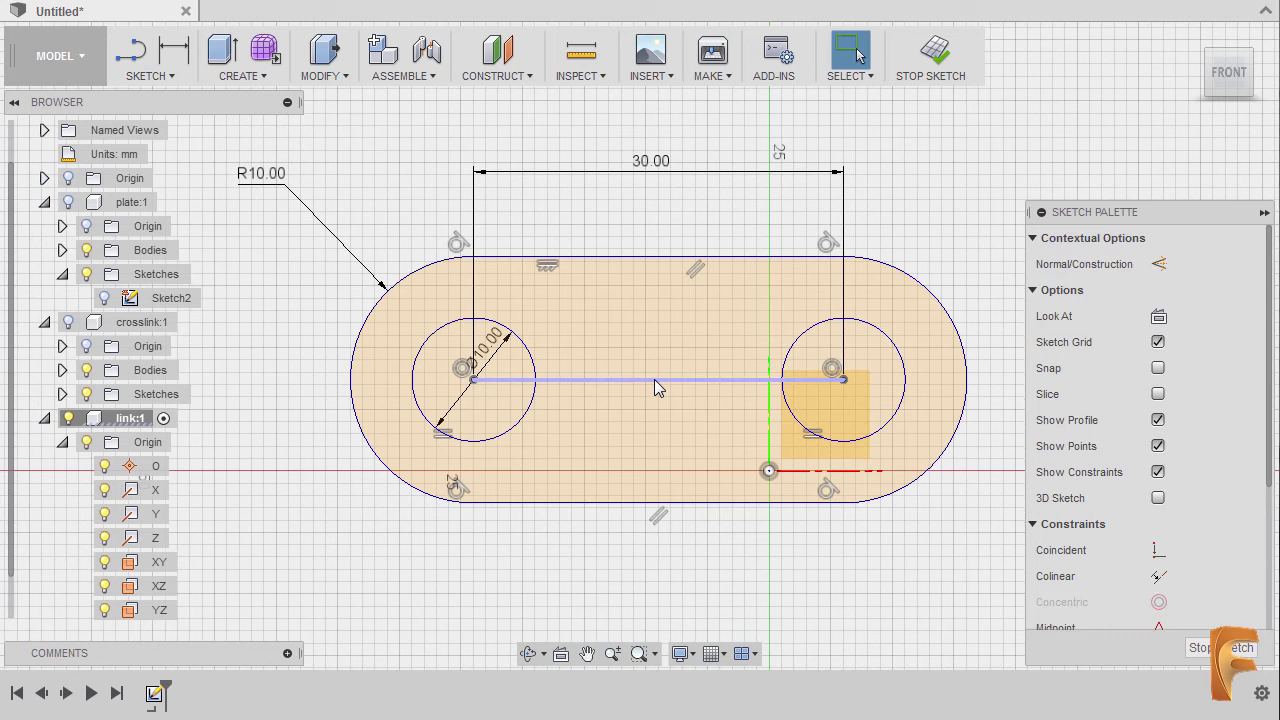
key("x")
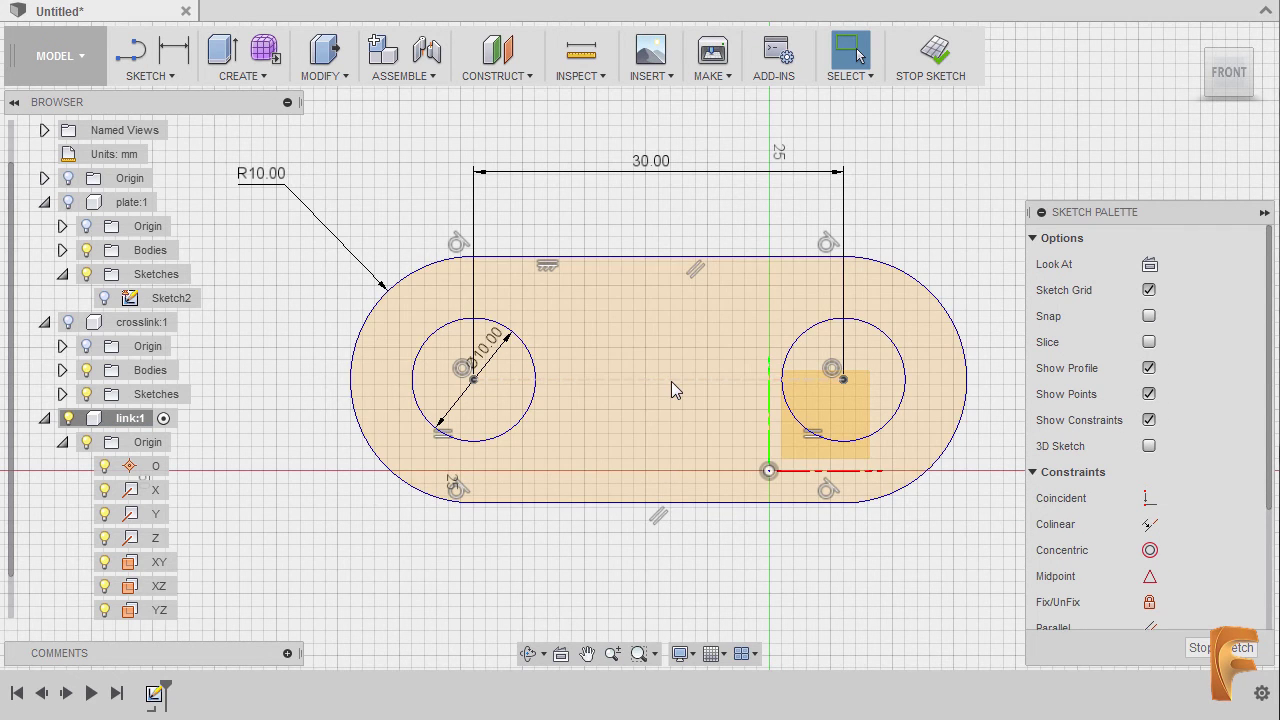
- Apply a MidPoint constraint placing the sketch origin at the construction line's midpoint
left_click(671, 380)
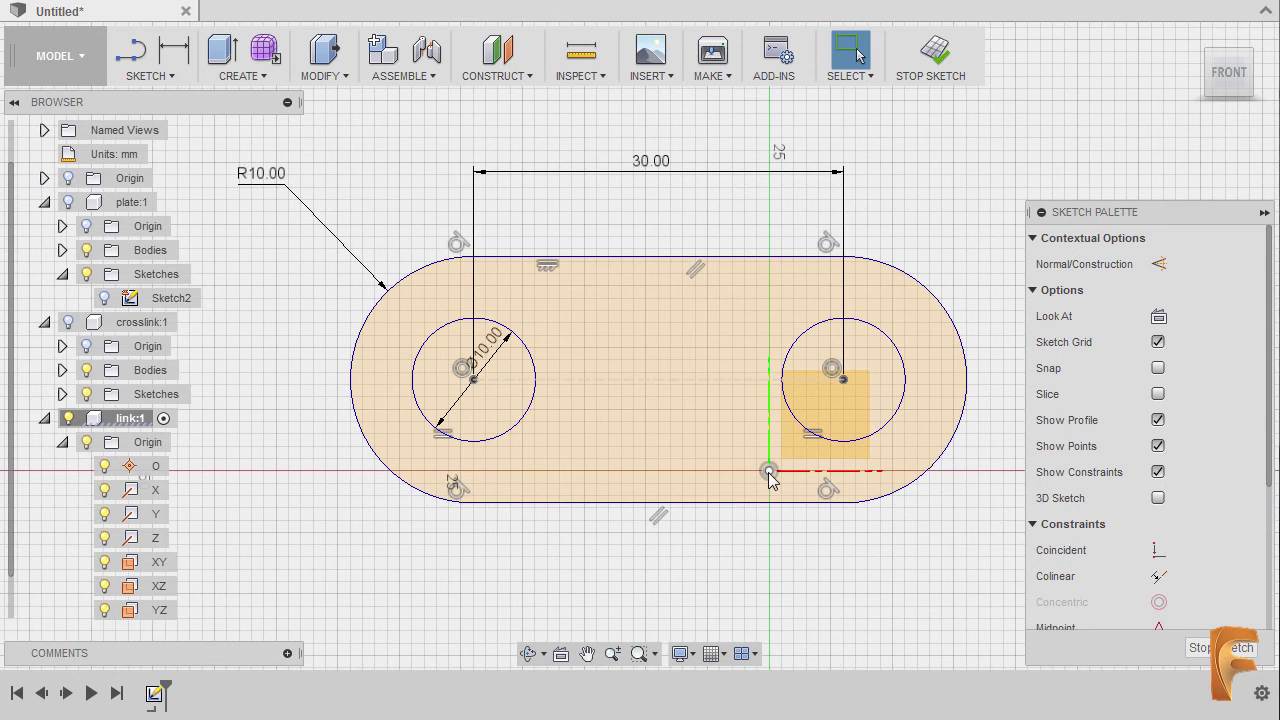
left_click(768, 471, "ctrl")
right_click(711, 433)
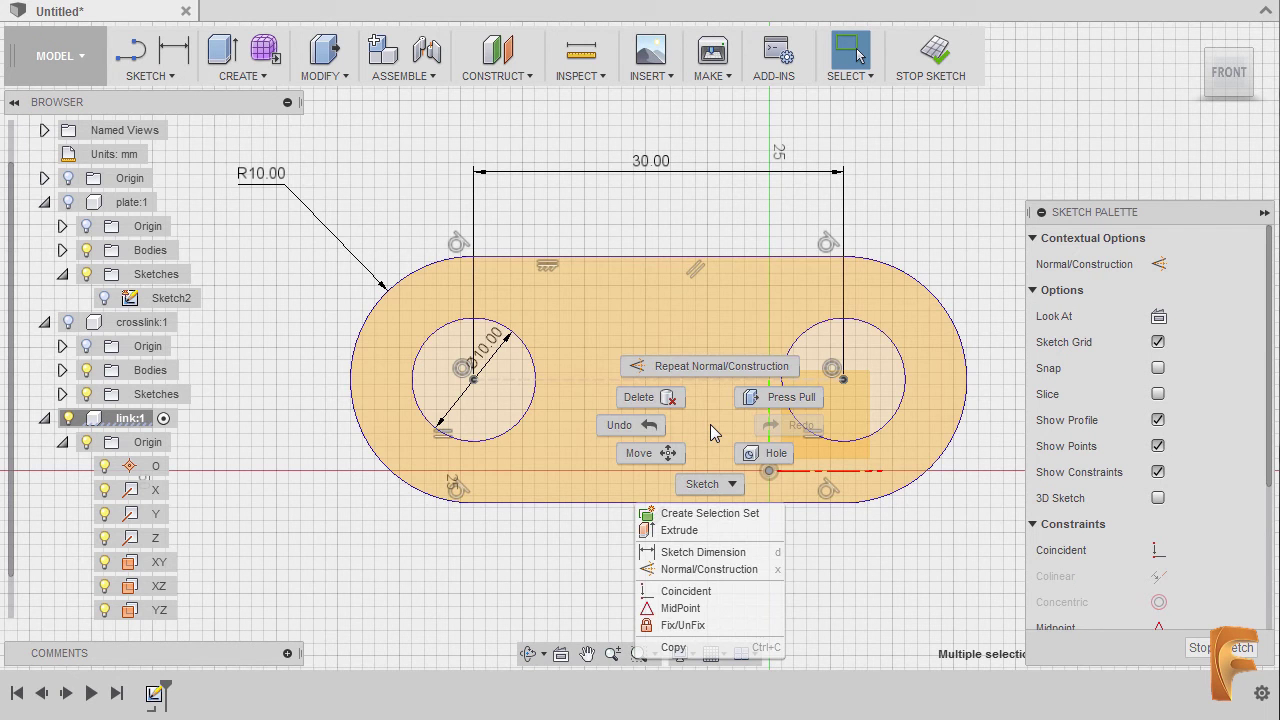
left_click(680, 608)
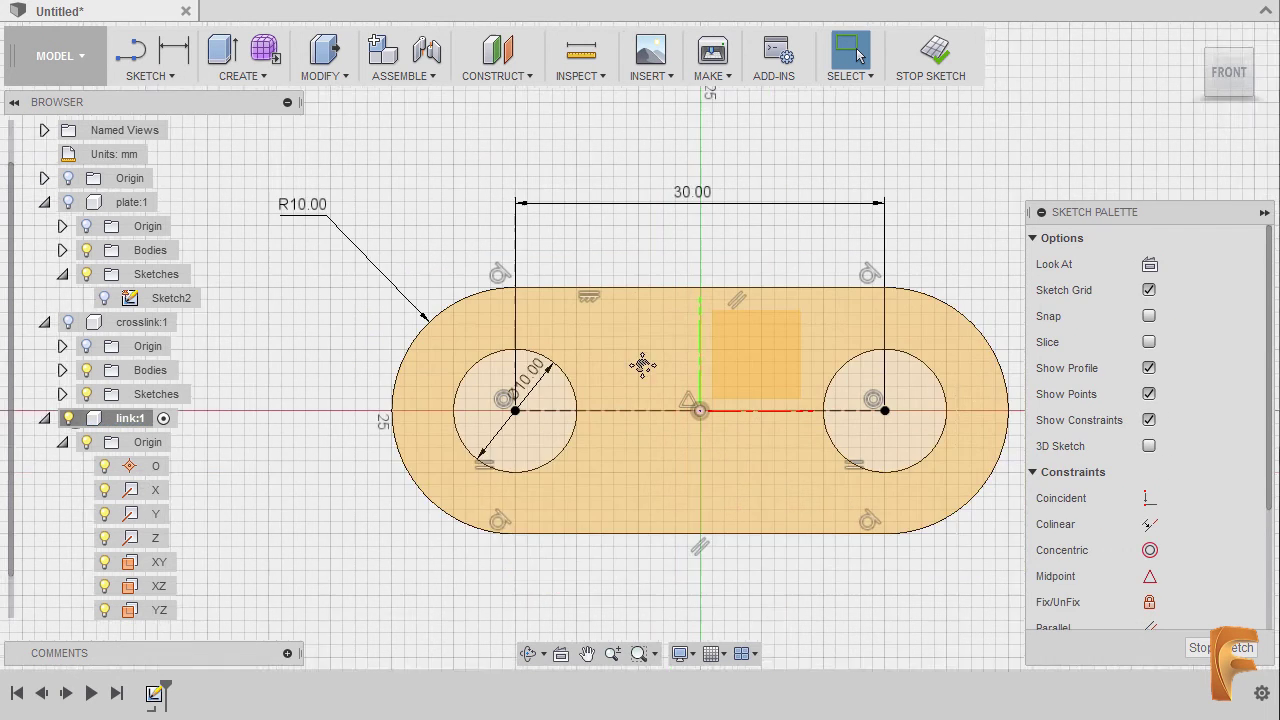
scroll(643, 350, "down", 3)
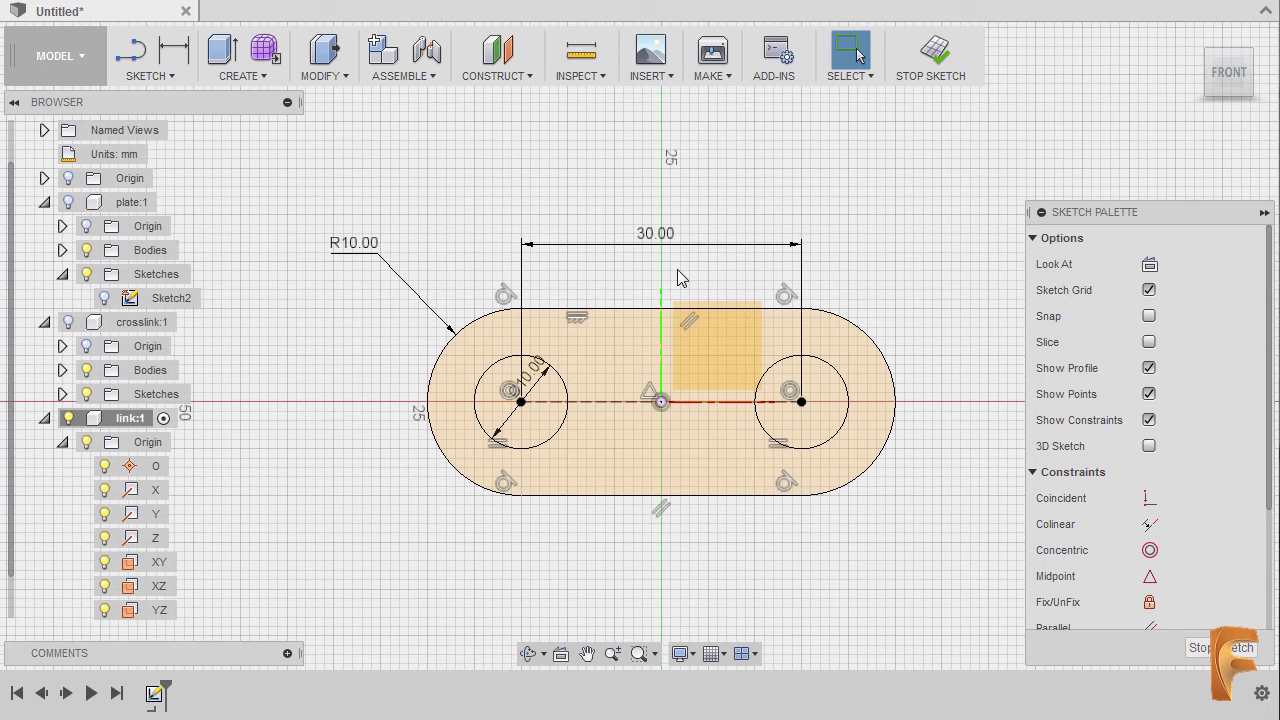
- Extrude the slot and both hole profiles symmetrically, 5 mm whole length, into a new body
key("e")
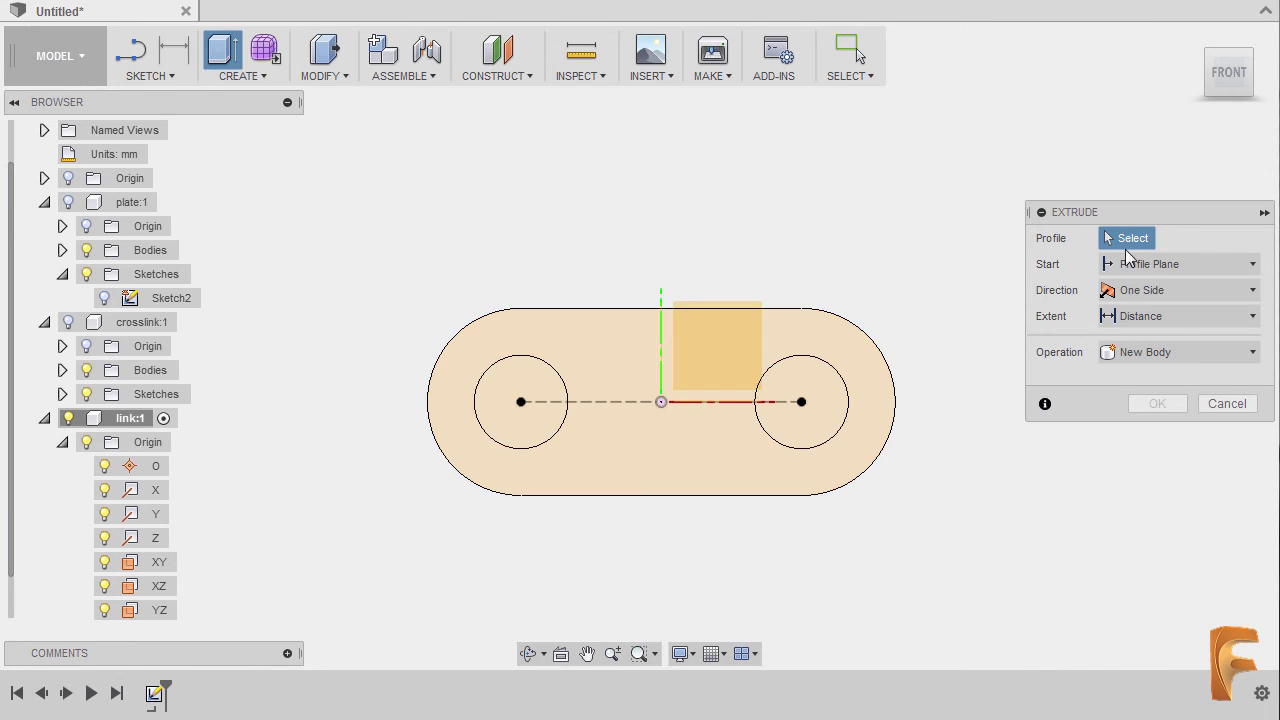
left_click(830, 331)
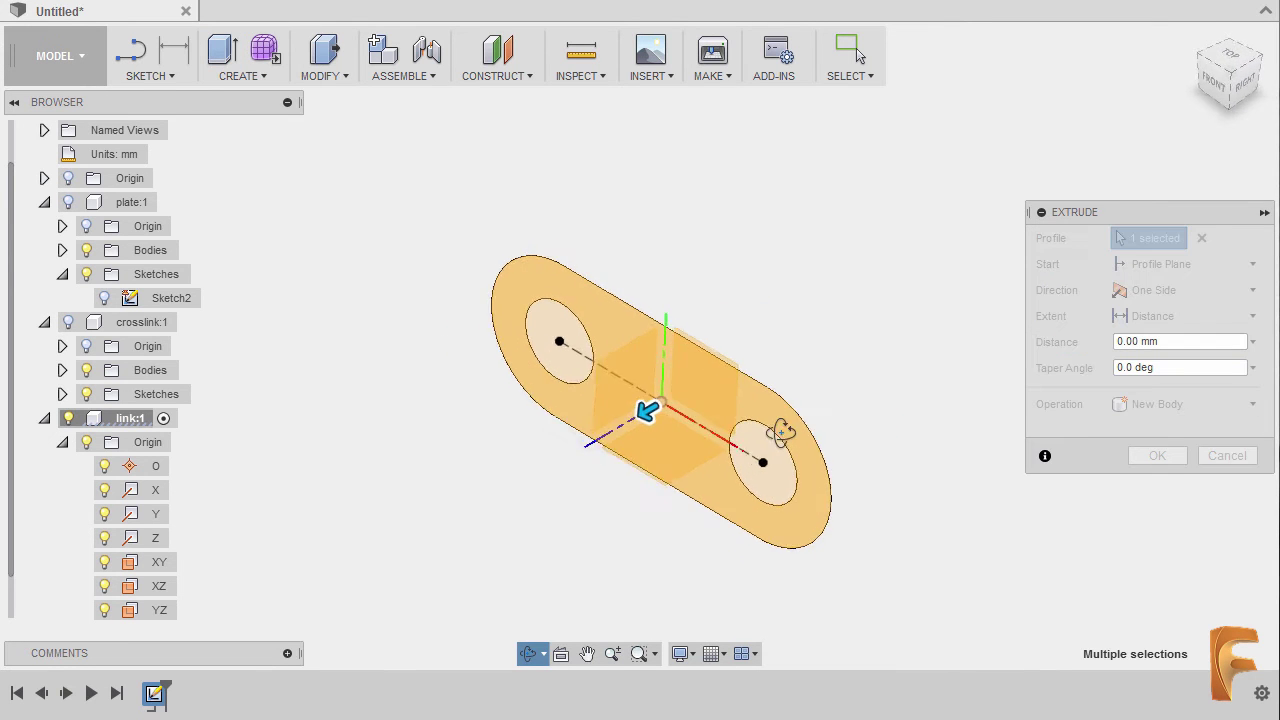
left_click(1171, 290)
left_click(1171, 360)
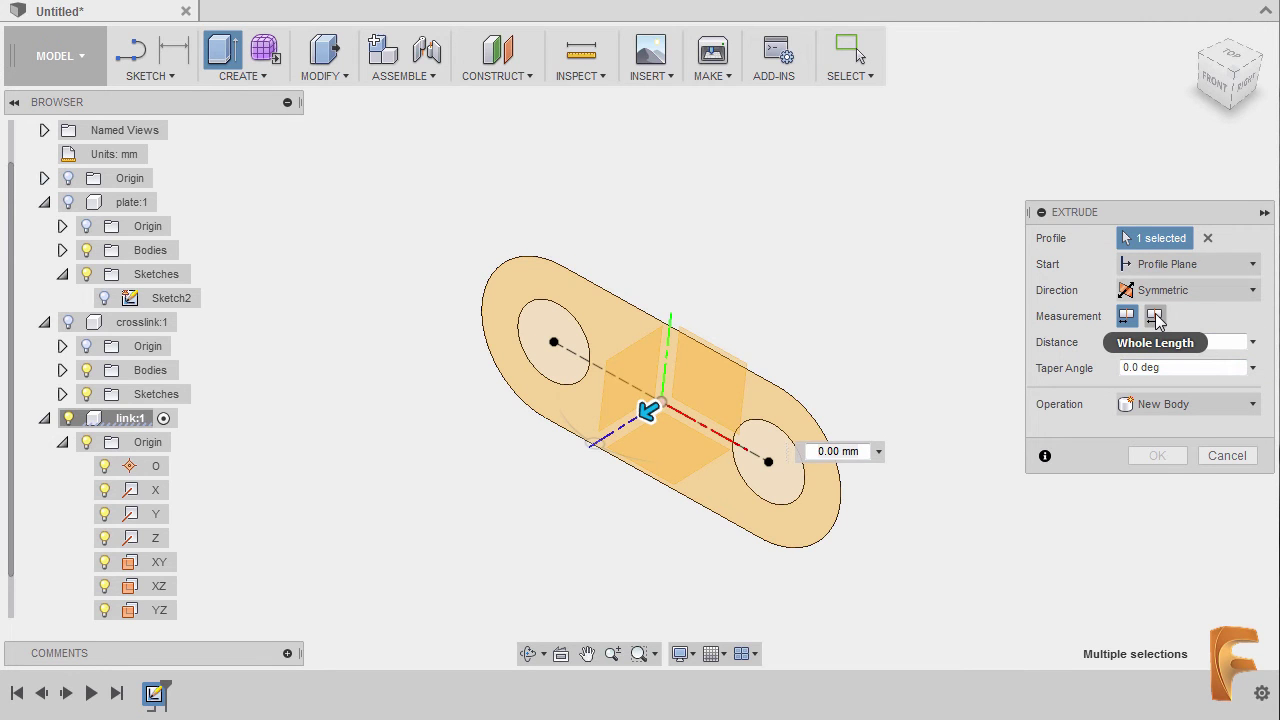
left_click(1155, 316)
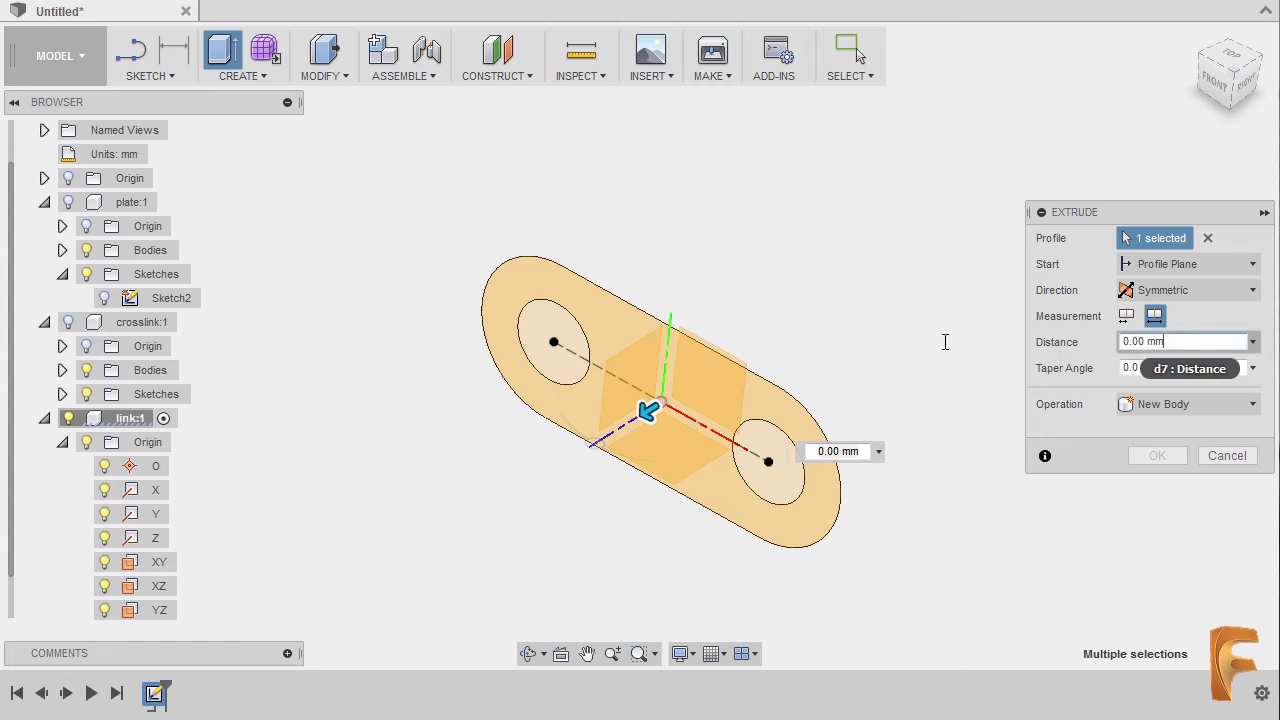
type("5")
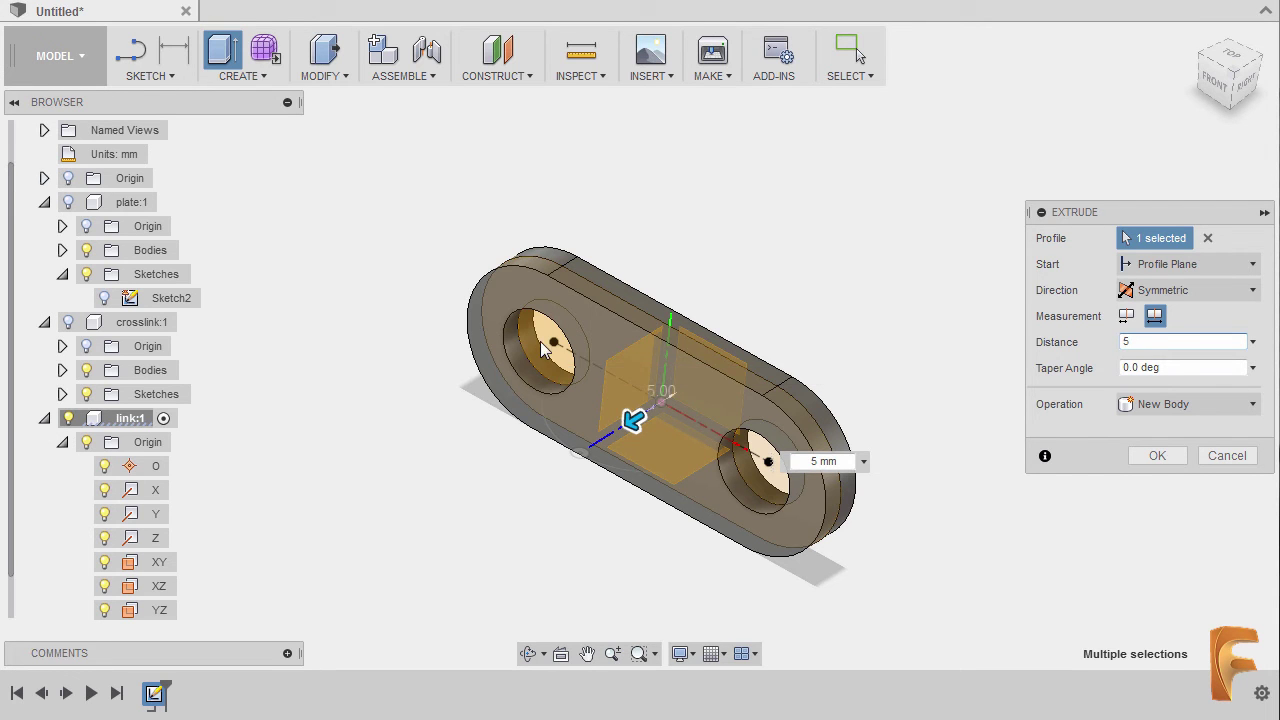
left_click(539, 333, "ctrl")
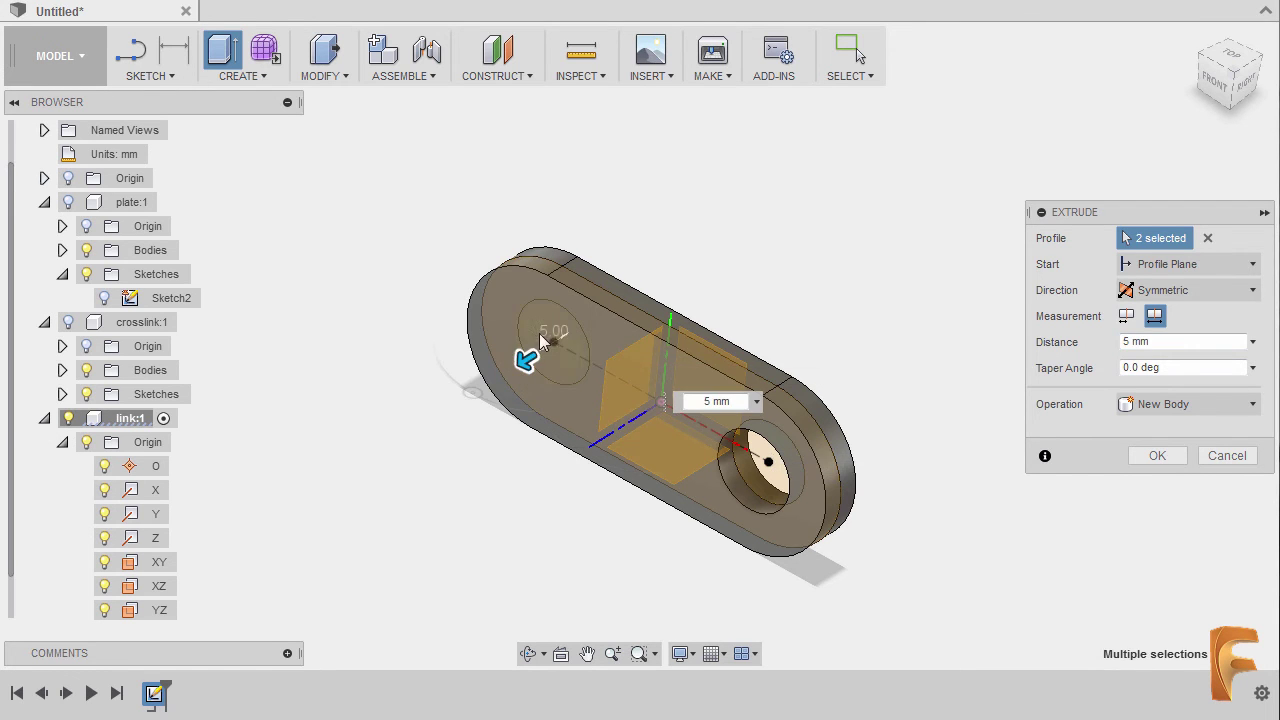
left_click(747, 463, "ctrl")
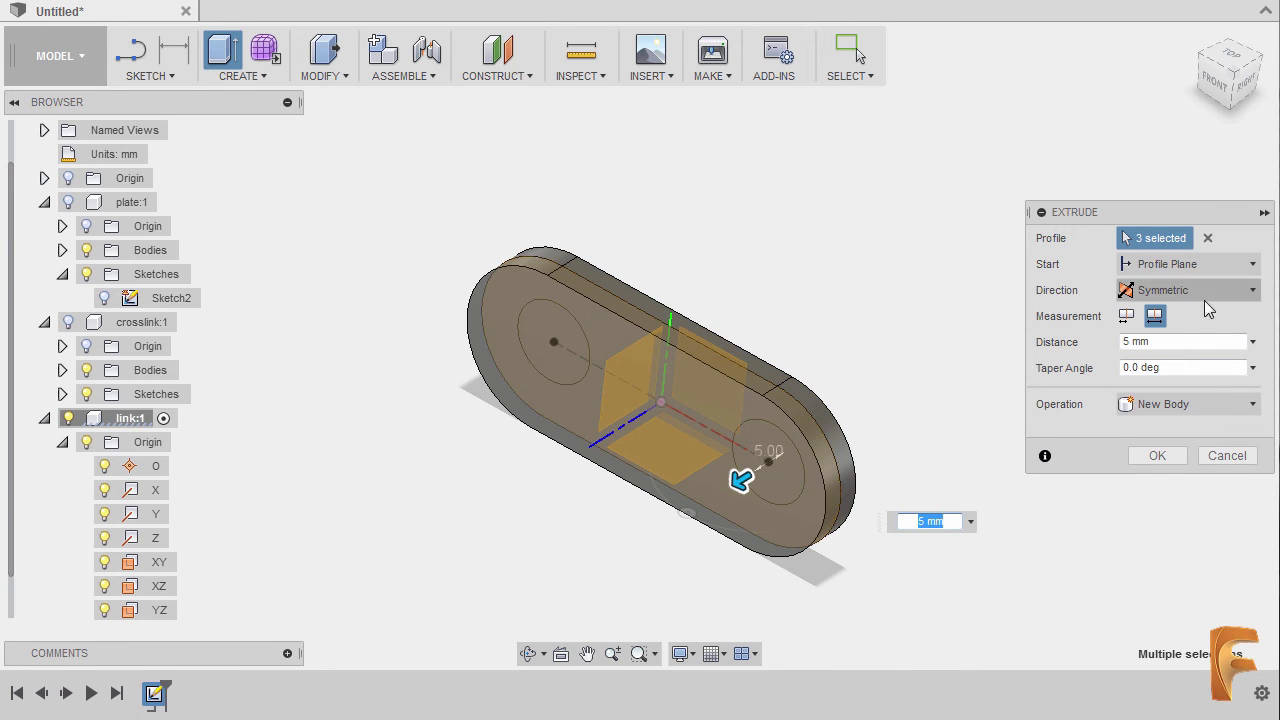
left_click(1157, 458)
middle_click_drag(803, 321, 846, 229, "shift")
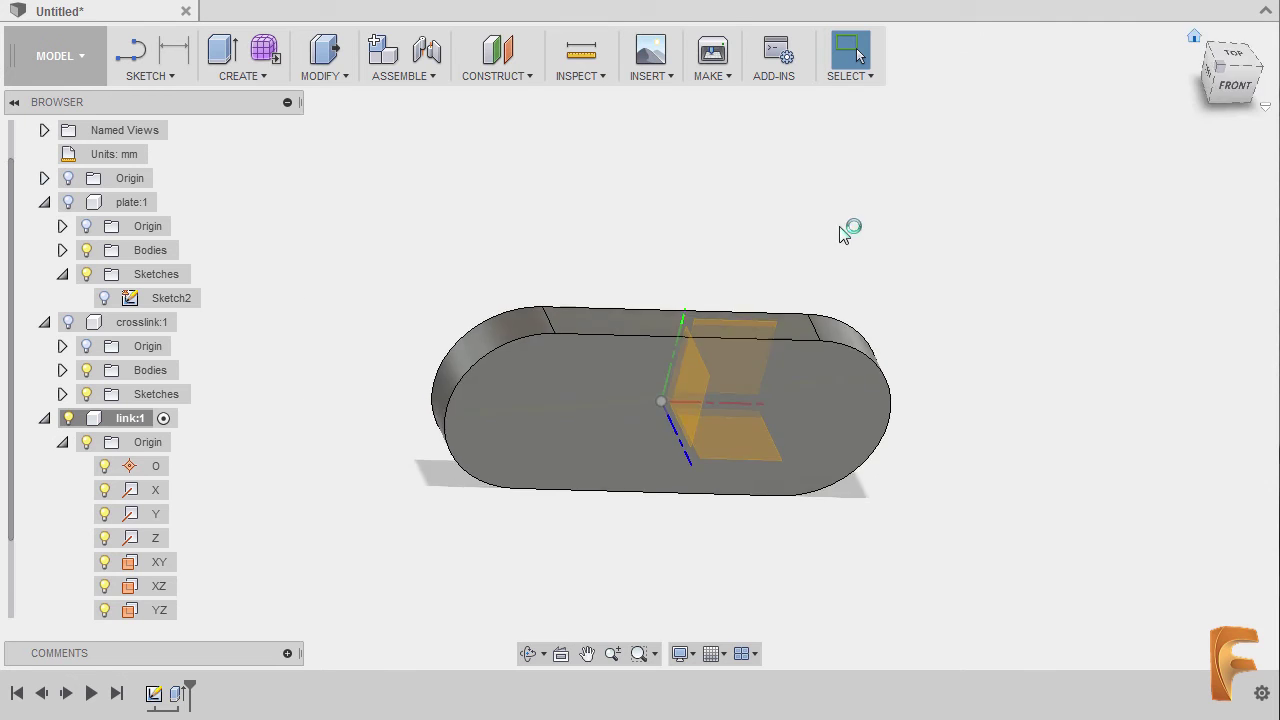
- Collapse Origin and turn on Sketch1 under link:1 so its hole circles show on the plate
key("F6")
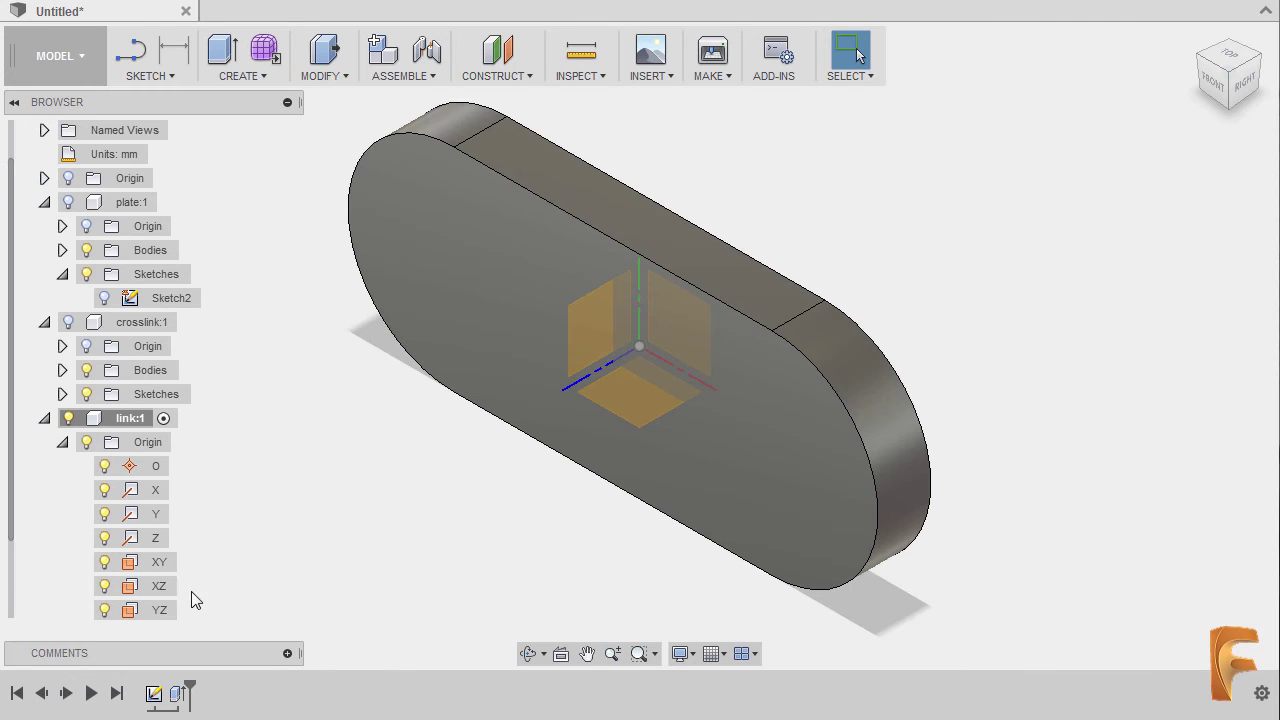
left_click(62, 442)
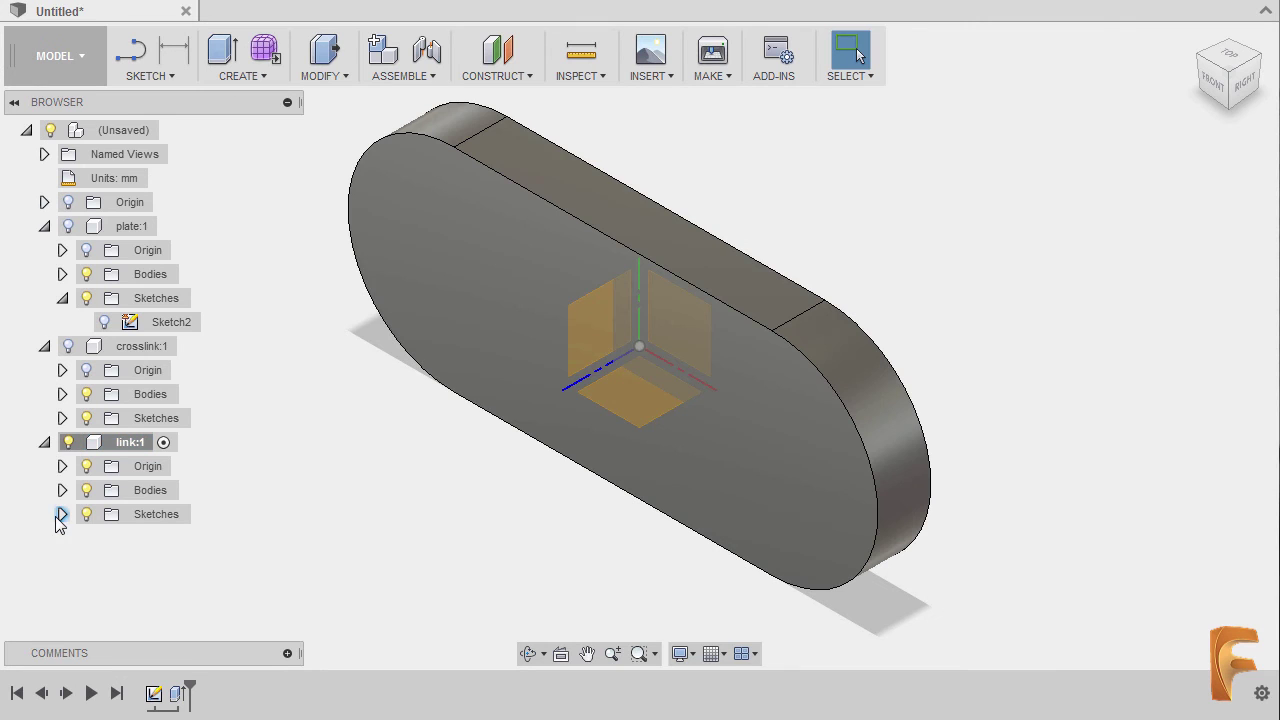
left_click(62, 514)
left_click(101, 539)
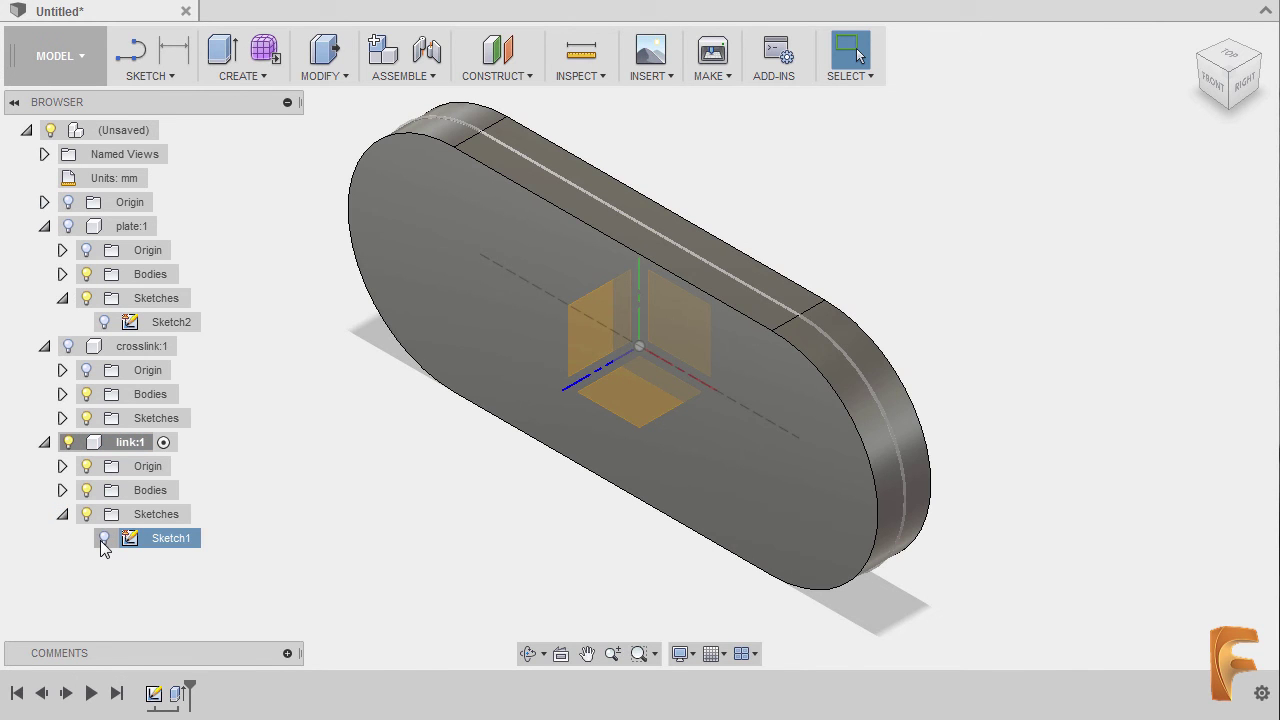
left_click(105, 538)
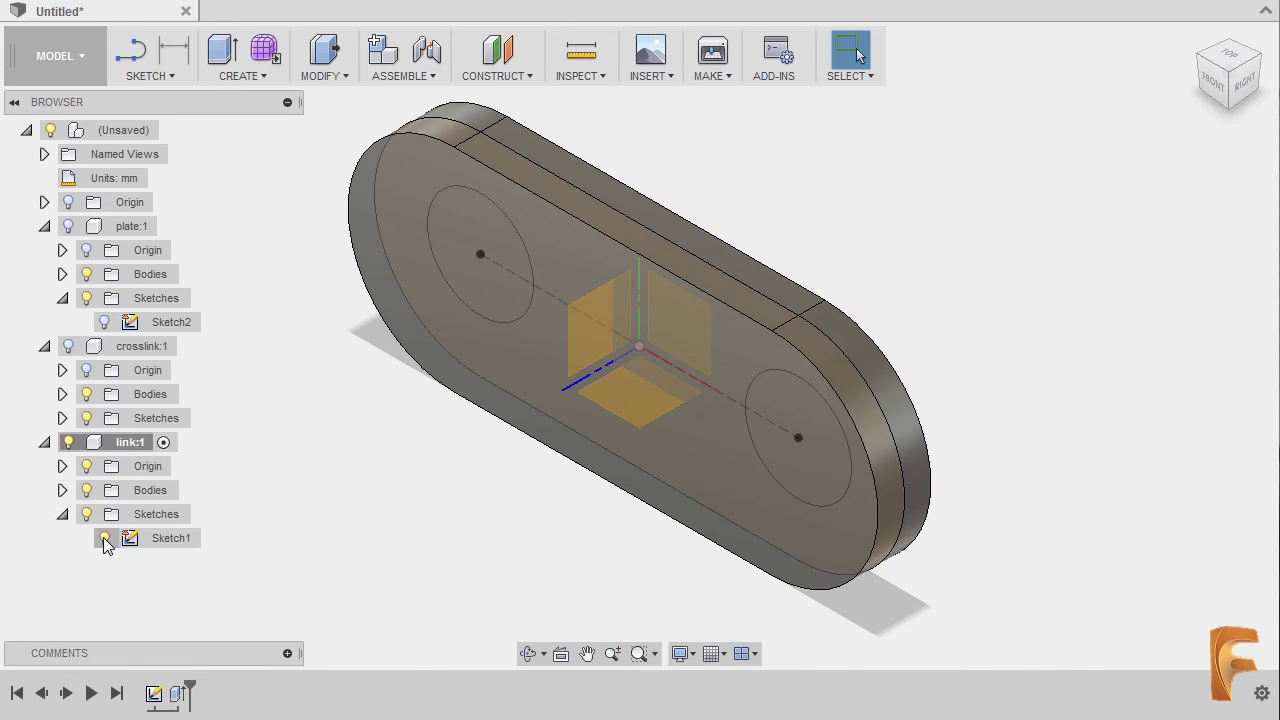
key("e")
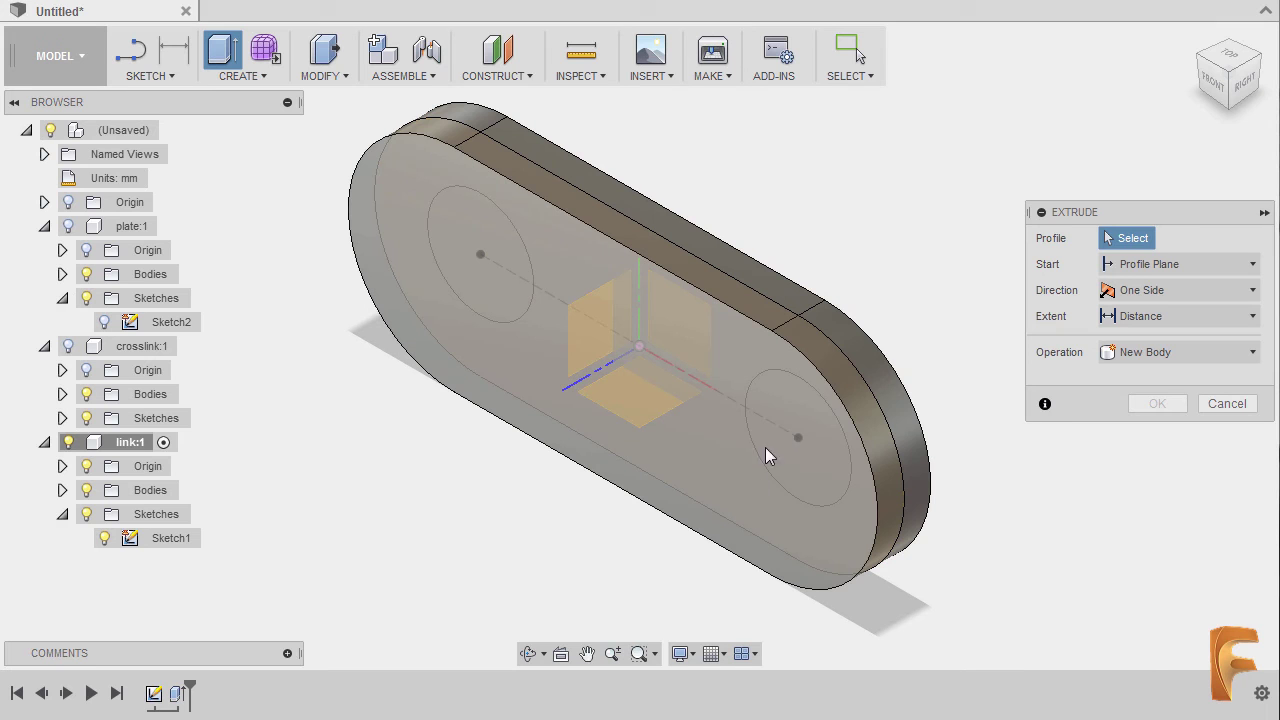
- Extrude the right hole circle 10 mm from the plate face, joined to the link, as a pin
left_click(788, 398)
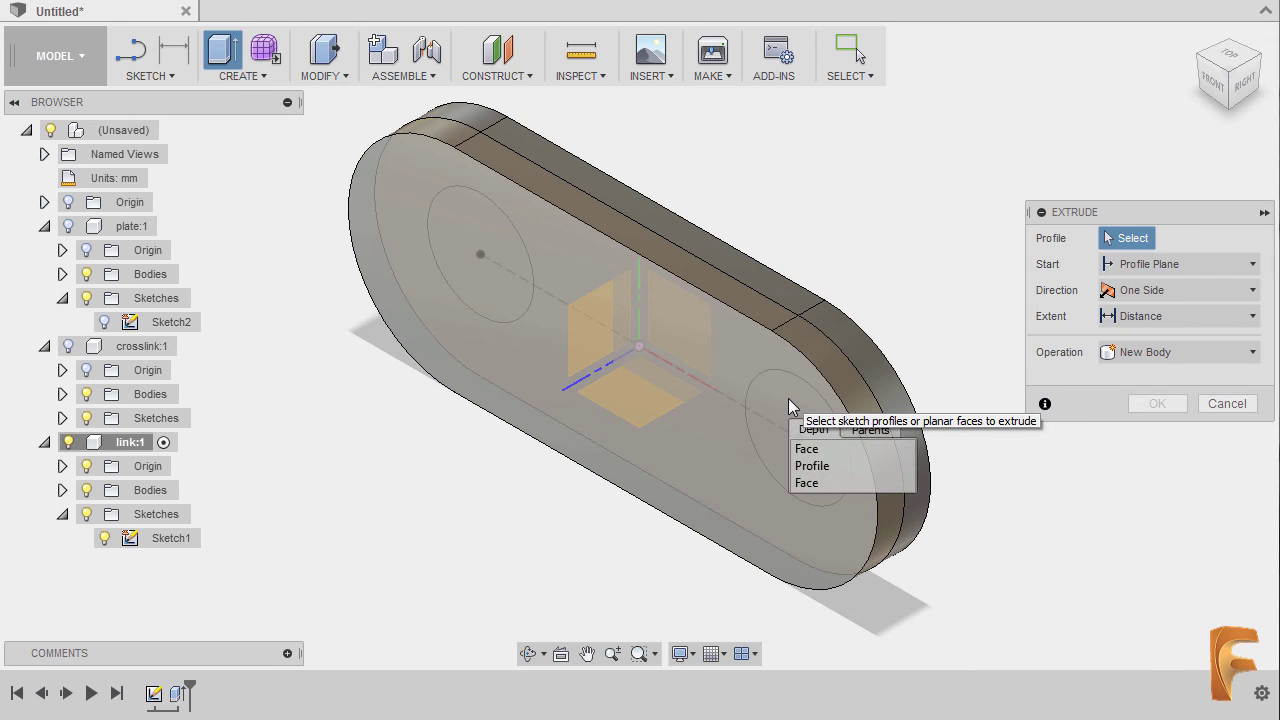
left_click(826, 463)
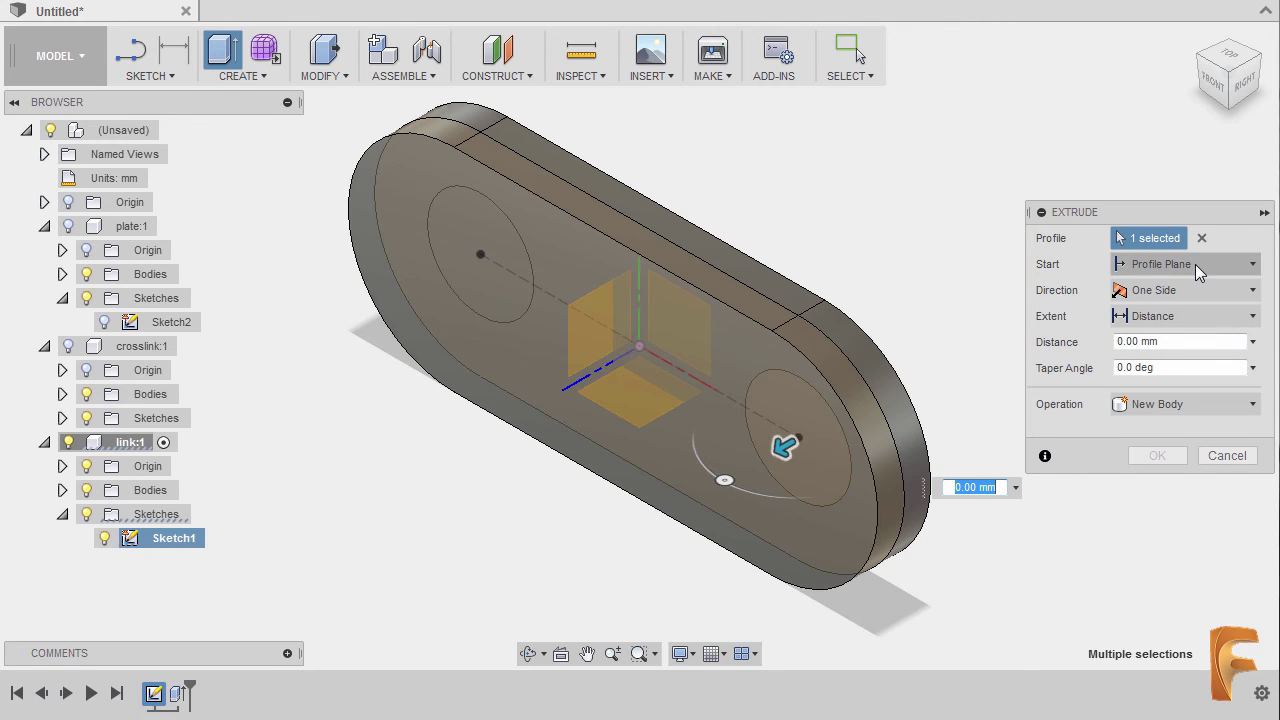
left_click(1195, 264)
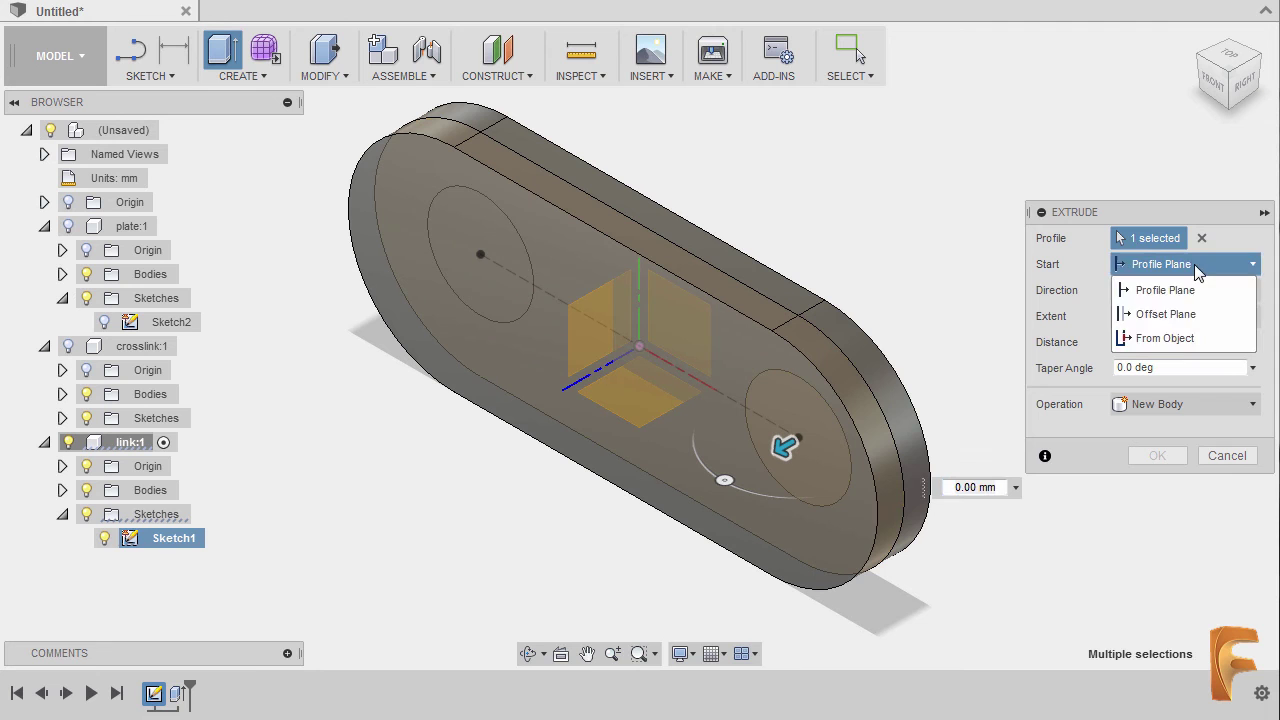
left_click(1175, 340)
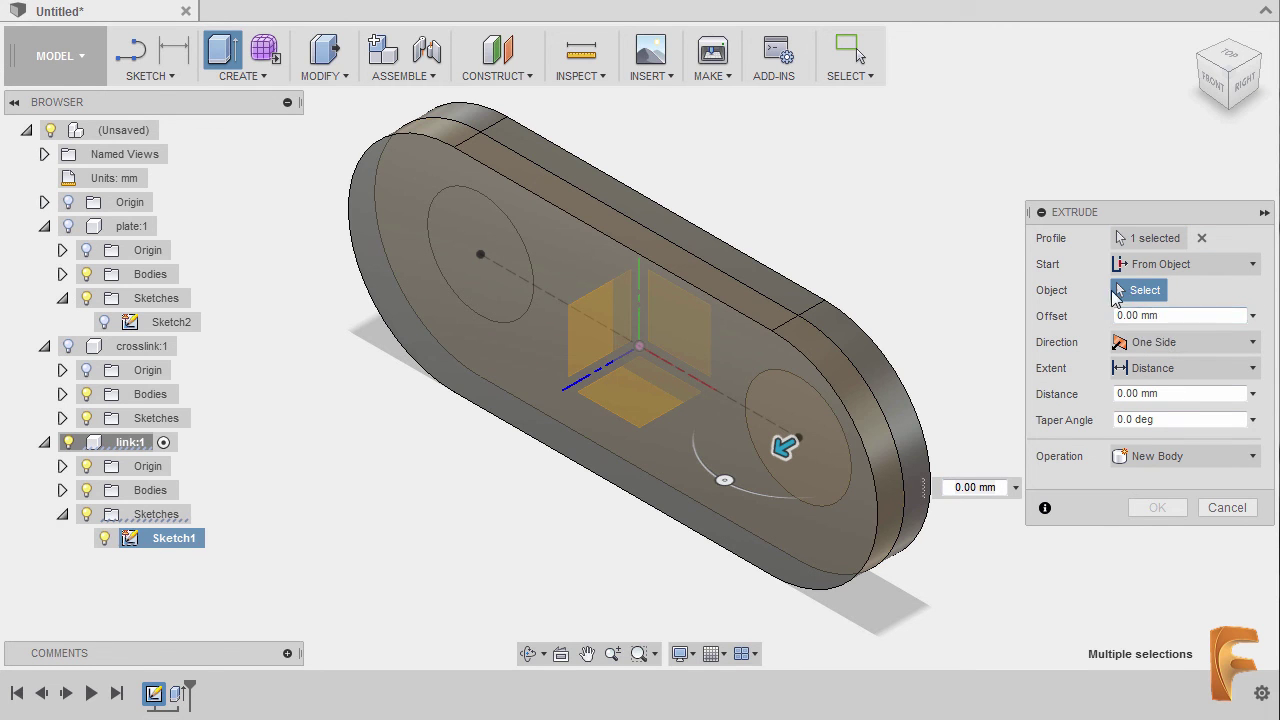
left_click(757, 366)
middle_click_drag(663, 382, 814, 409, "shift")
left_click_drag(826, 390, 797, 515)
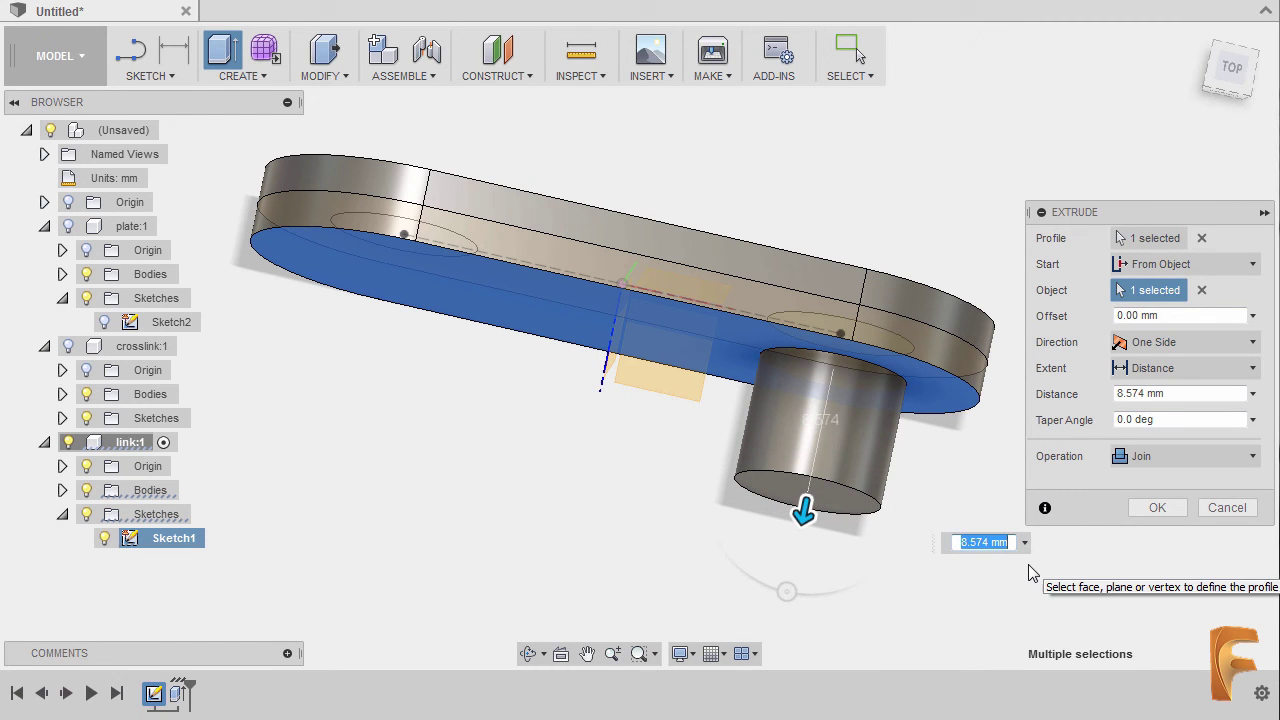
type("10")
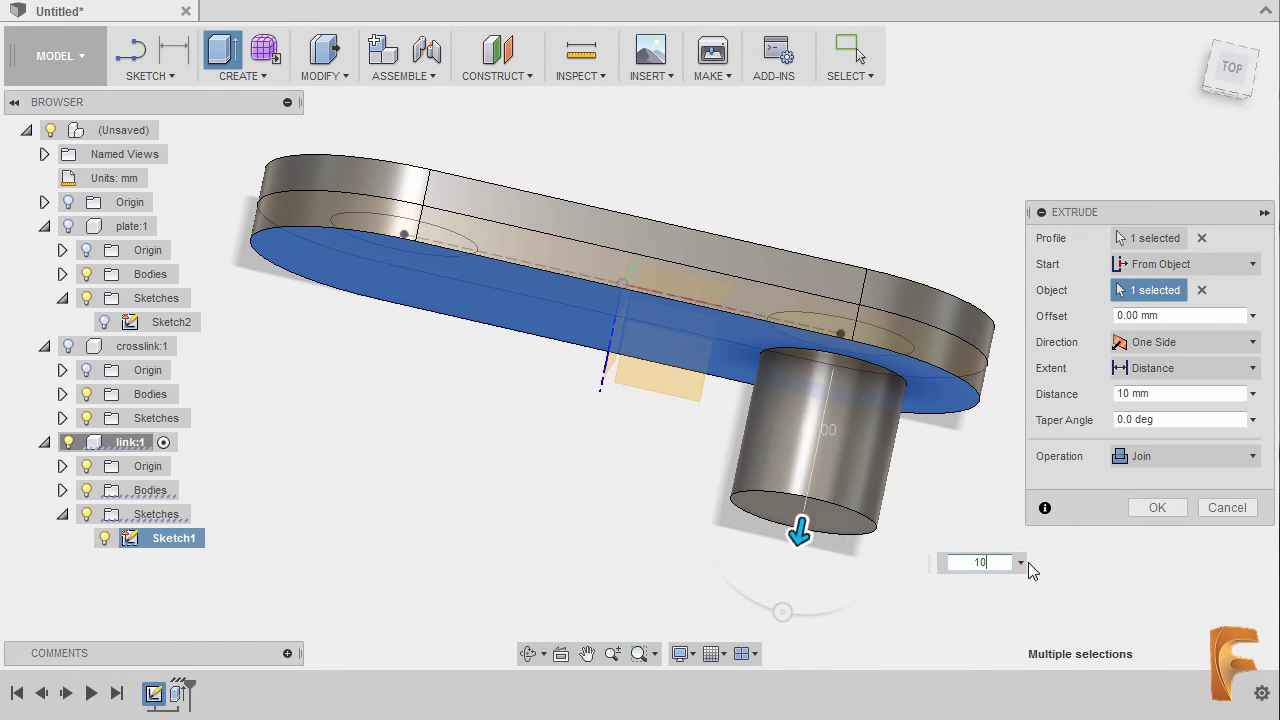
left_click(1157, 508)
middle_click_drag(829, 466, 787, 367, "shift")
key("i")
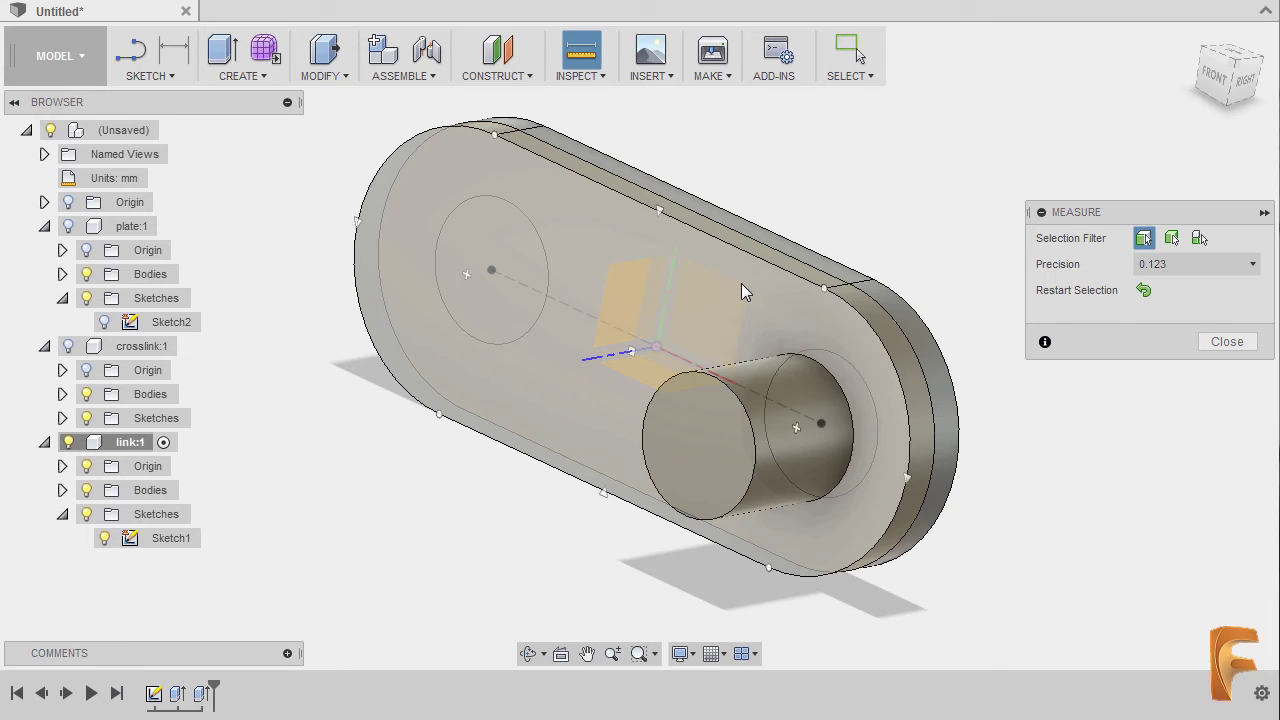
- Measure from the plate's front face to the pin's end face, confirming 10.00 mm
left_click(741, 296)
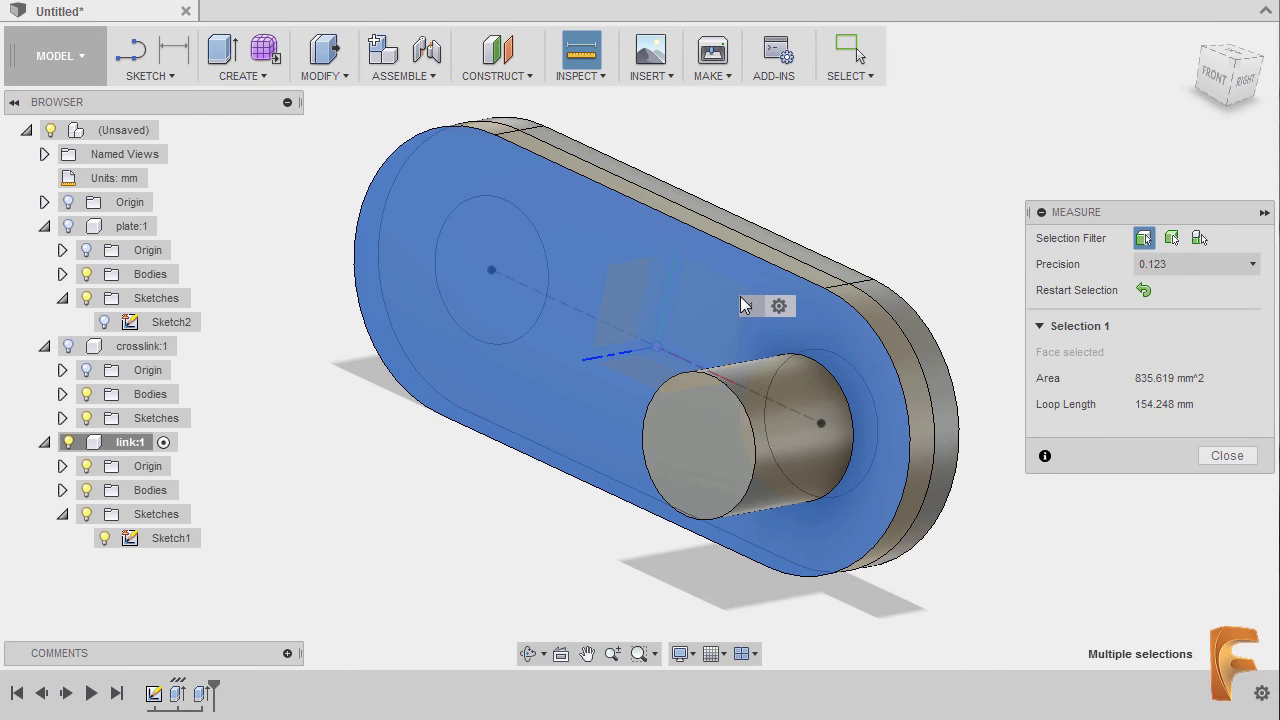
left_click(721, 424)
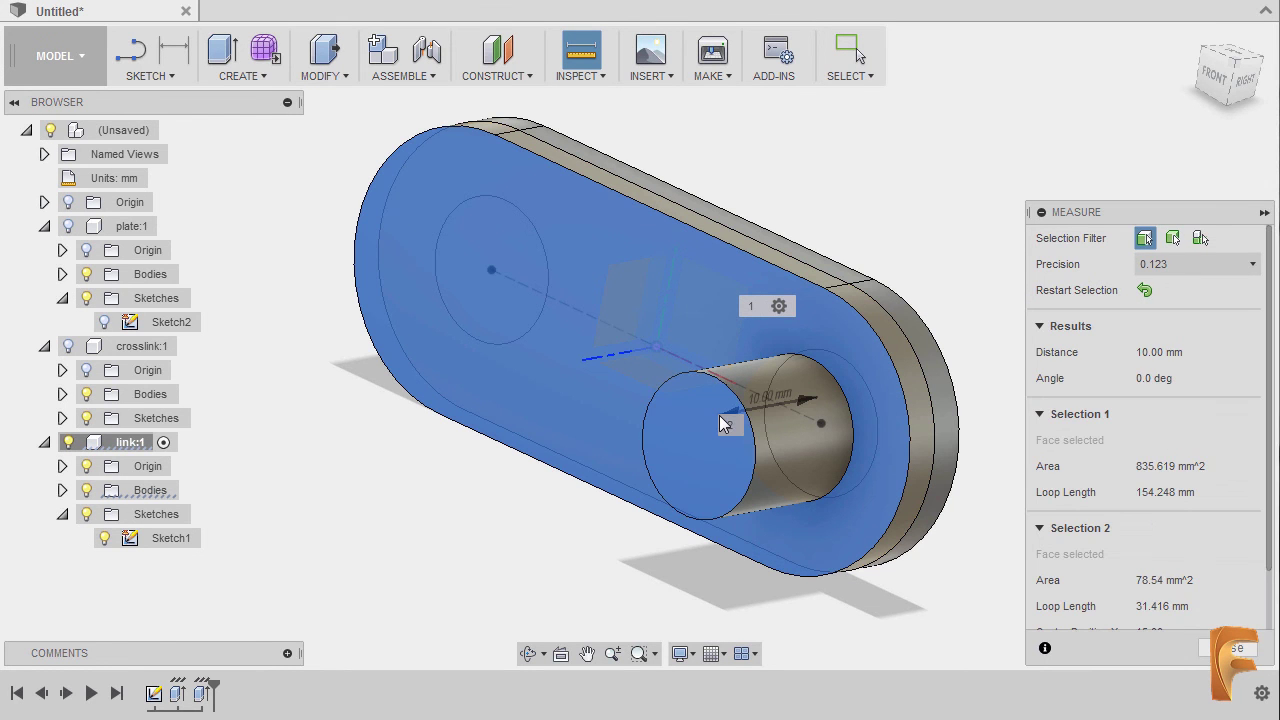
mouse_move(724, 424)
middle_mouse_down("shift")
mouse_move(620, 415)
mouse_move(705, 418)
middle_mouse_up("shift")
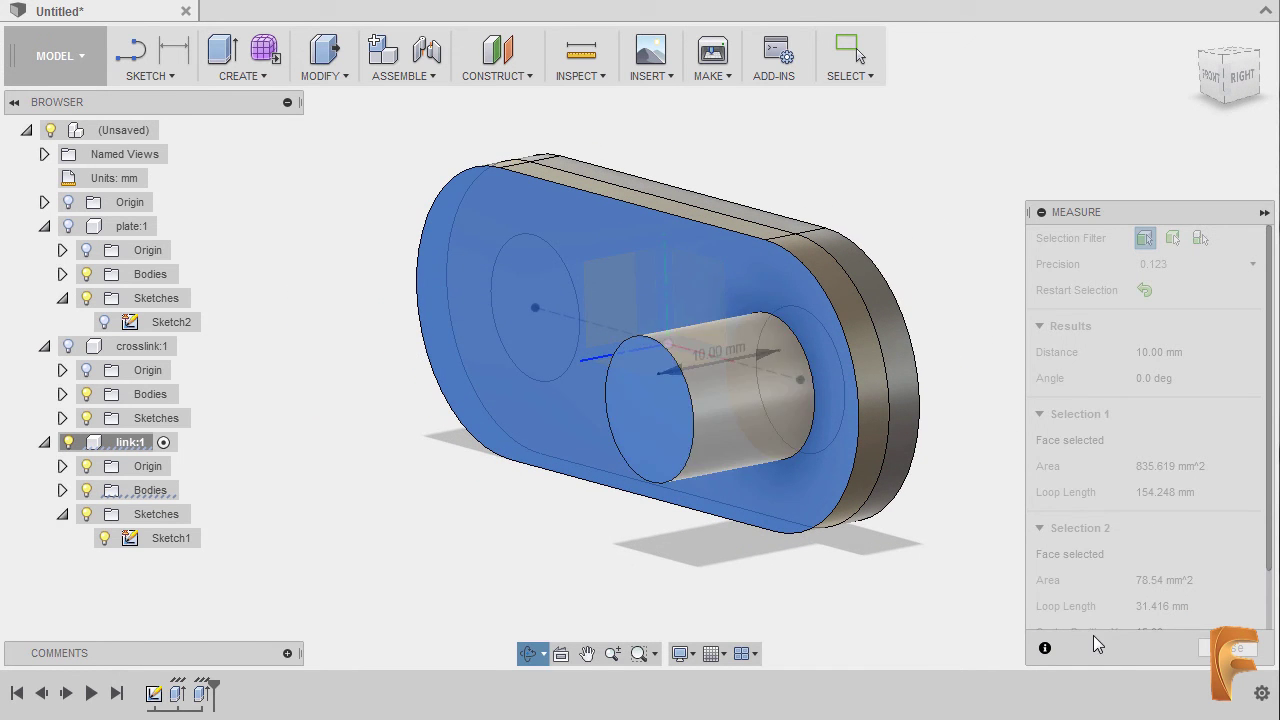
key("Escape")
middle_click_drag(657, 380, 357, 360, "shift")
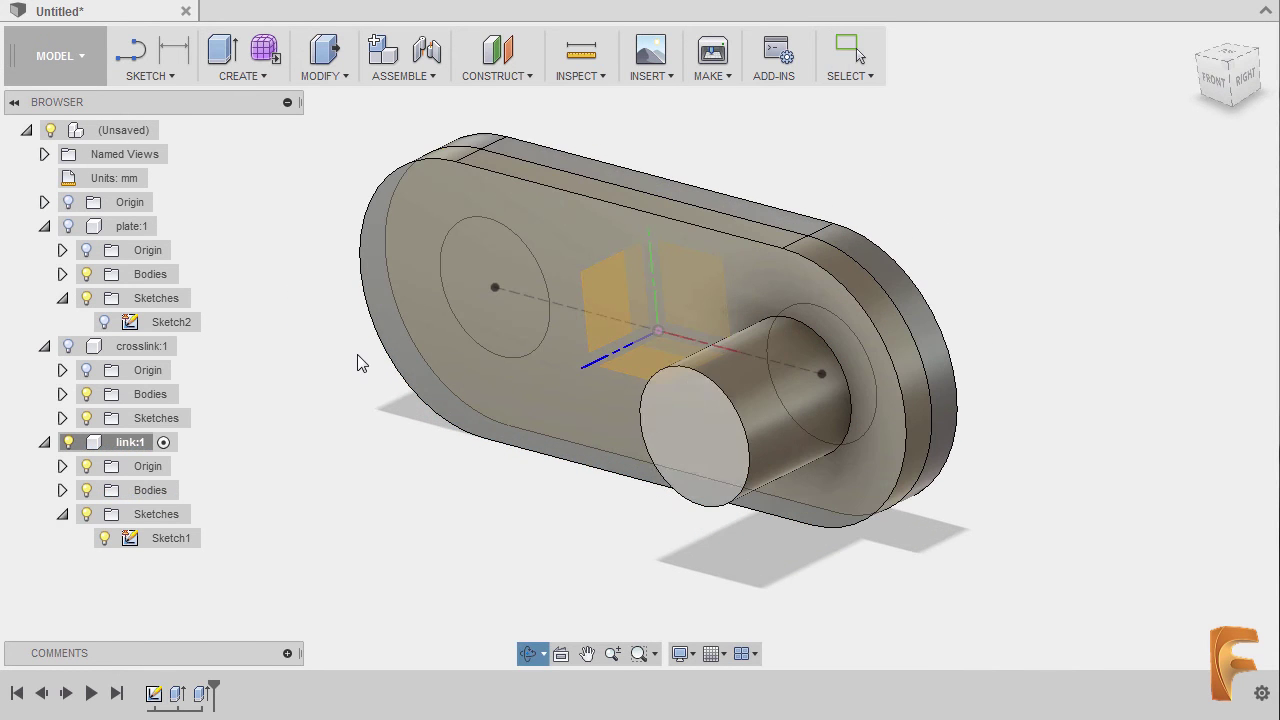
- Select the hole circle profile and set the extrusion to start from the plate's back face
key("e")
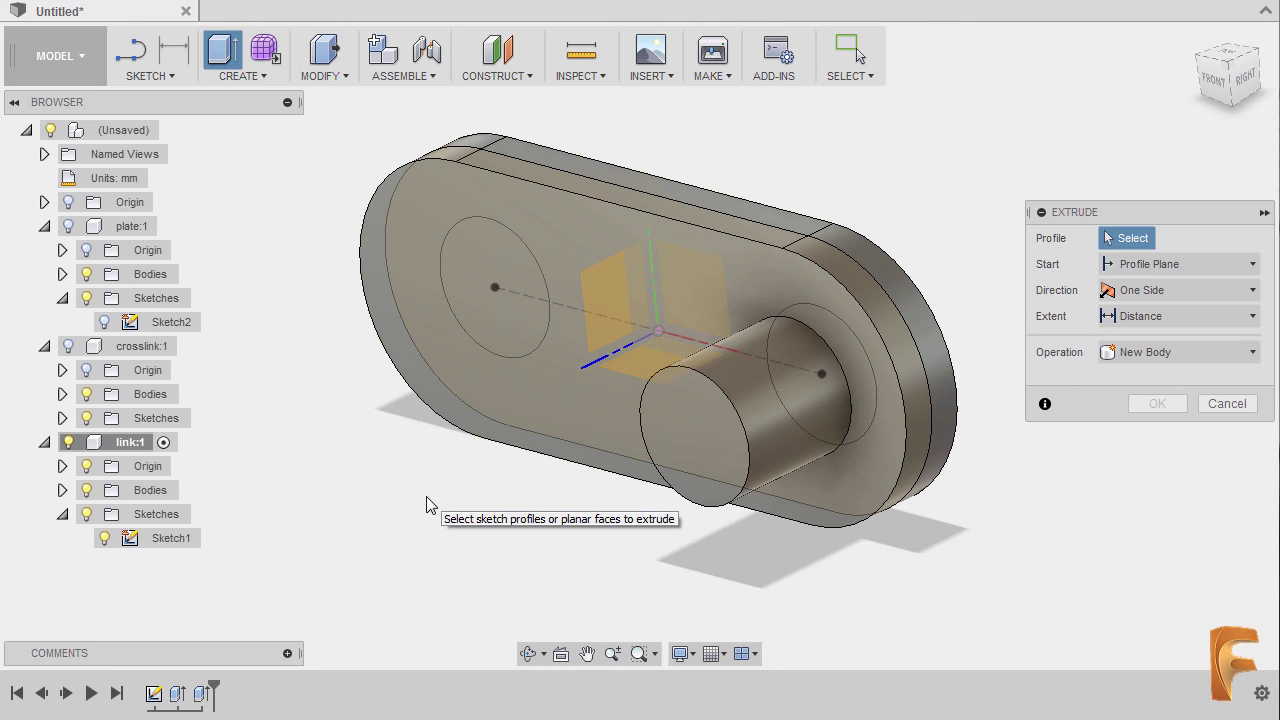
mouse_move(605, 465)
middle_mouse_down("shift")
mouse_move(429, 403)
mouse_move(429, 326)
mouse_move(475, 386)
middle_mouse_up("shift")
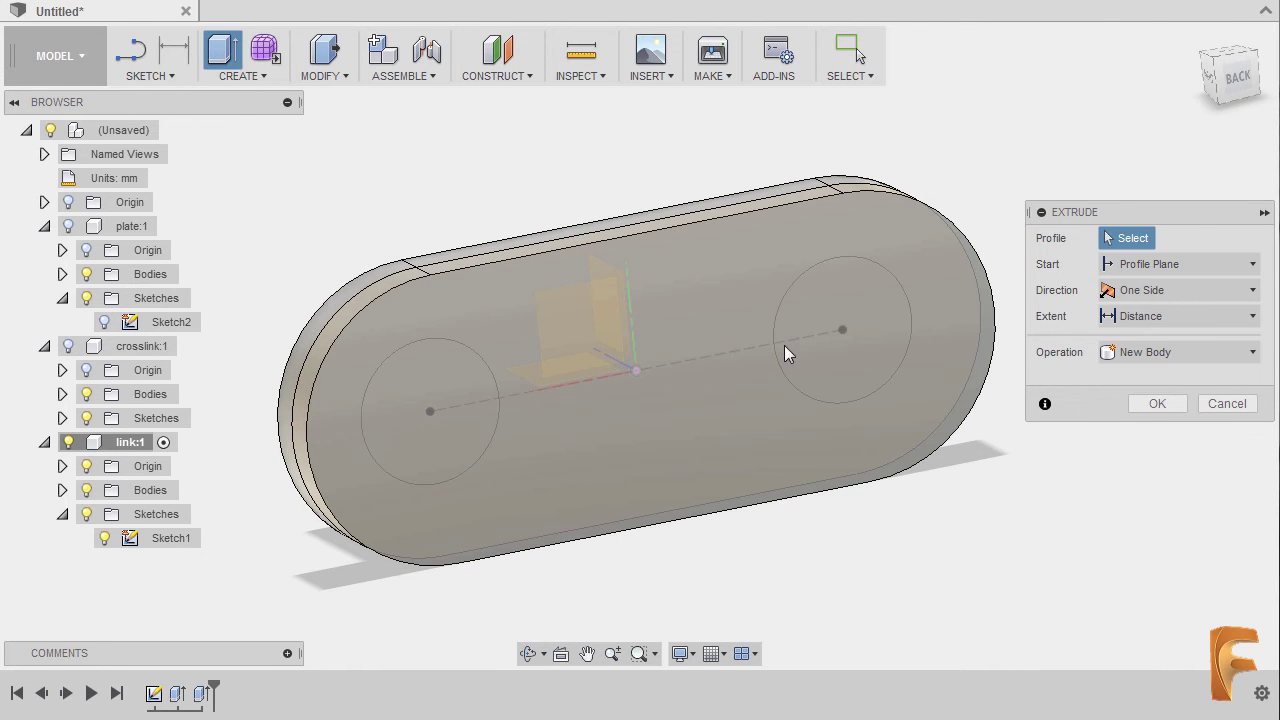
left_click(852, 293)
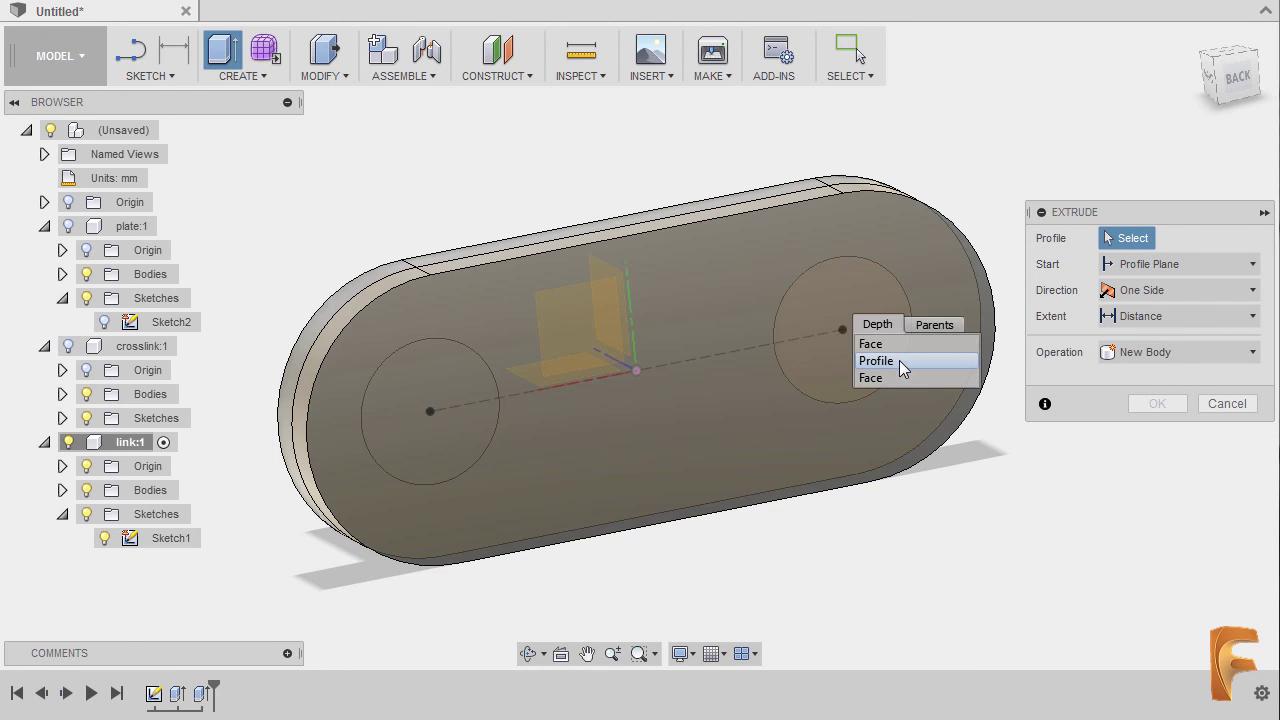
left_click(899, 360)
middle_click_drag(841, 367, 735, 372, "shift")
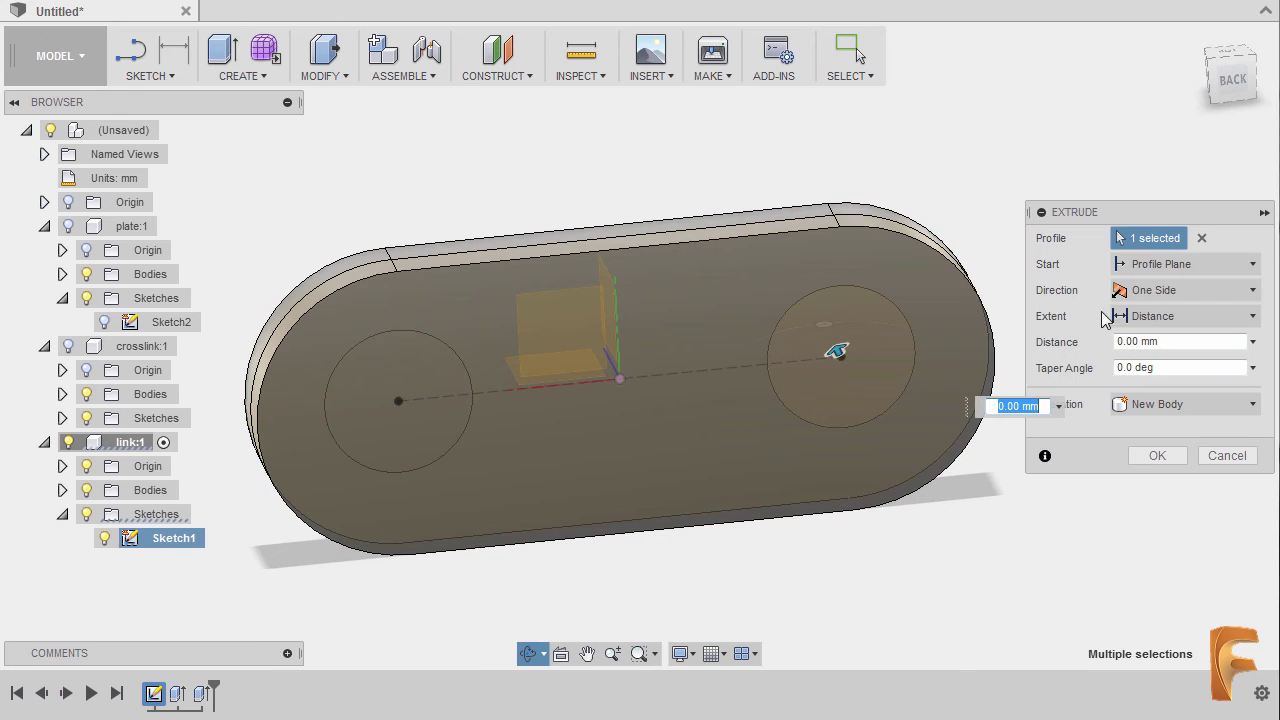
left_click(1185, 268)
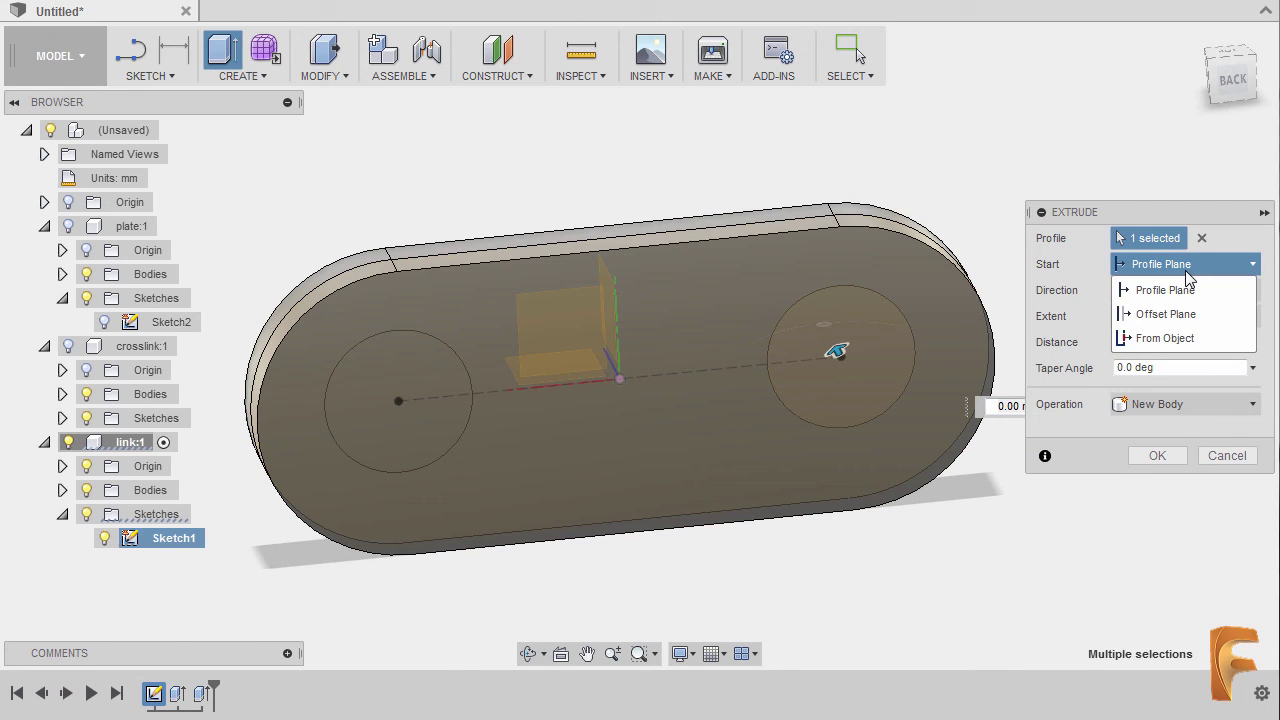
left_click(1170, 338)
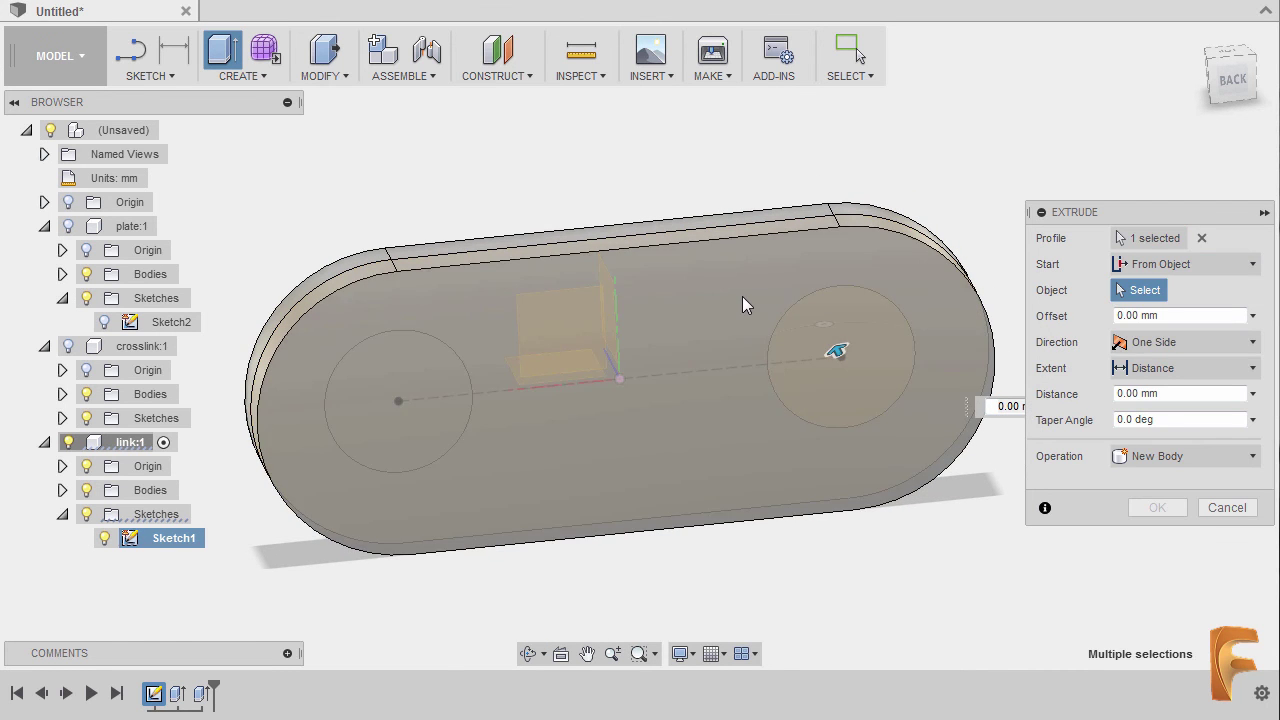
left_click(727, 298)
- Extrude the second pin -15 mm, joined to the link
middle_click_drag(727, 298, 841, 309, "shift")
left_click_drag(868, 287, 851, 452)
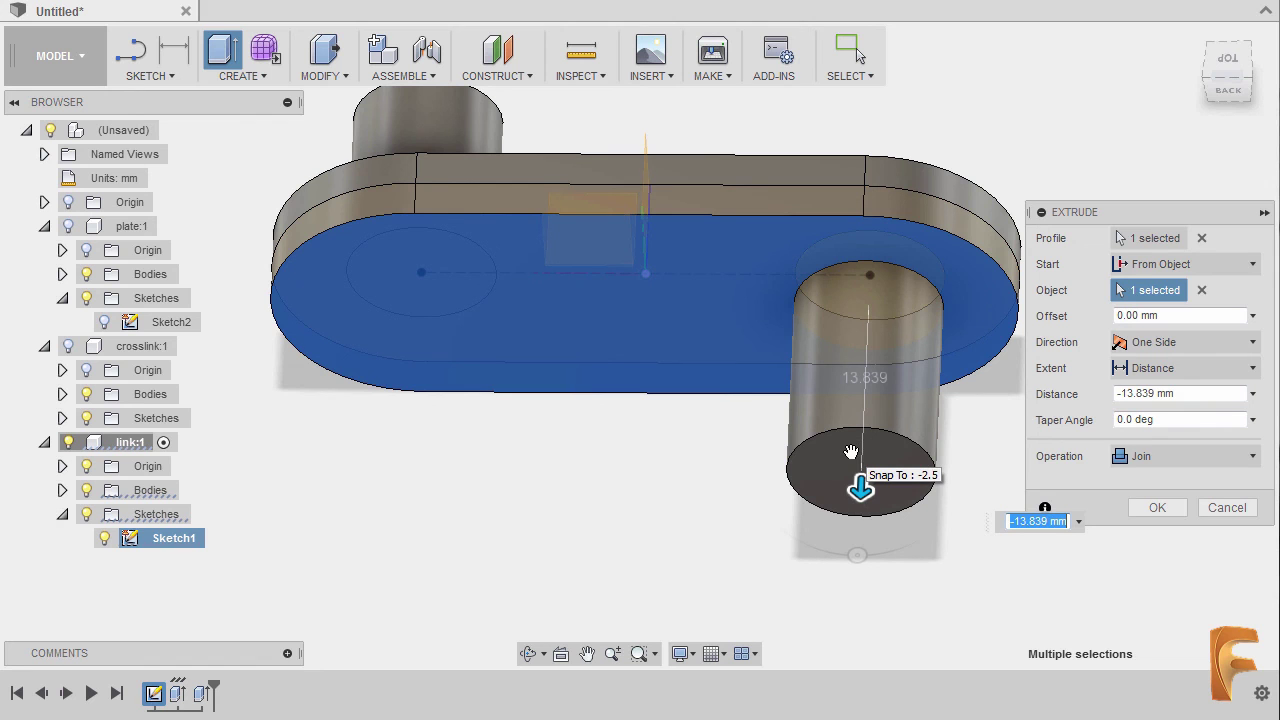
type("-15")
key("Return")
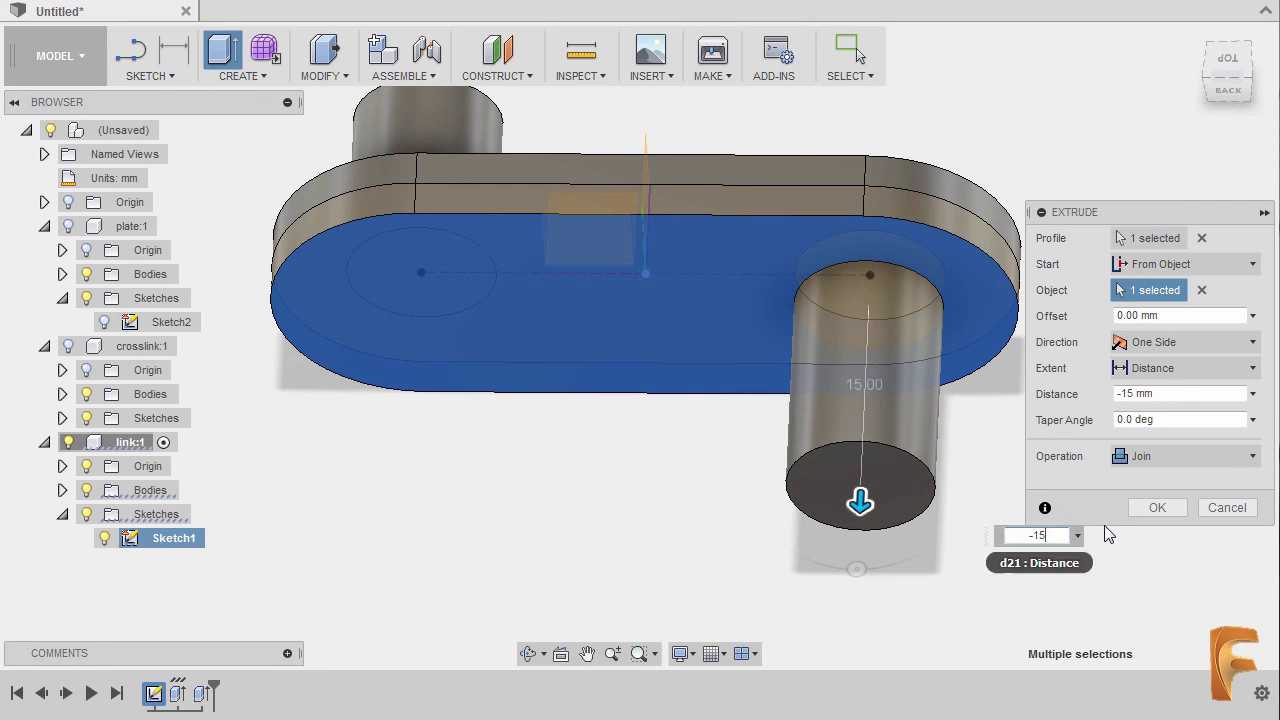
left_click(1157, 508)
middle_click_drag(629, 437, 886, 491, "shift")
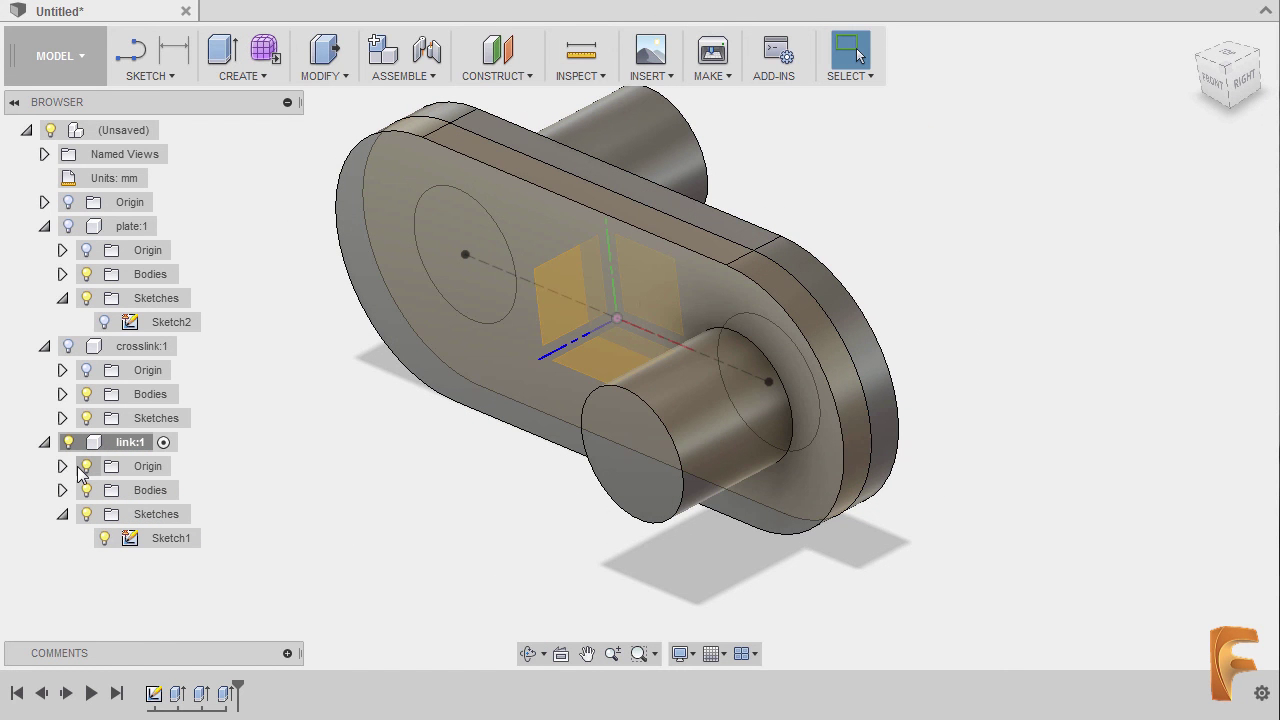
- Hide link:1 Origin and Sketch1, make the root component active, and return to the Home view
left_click(87, 466)
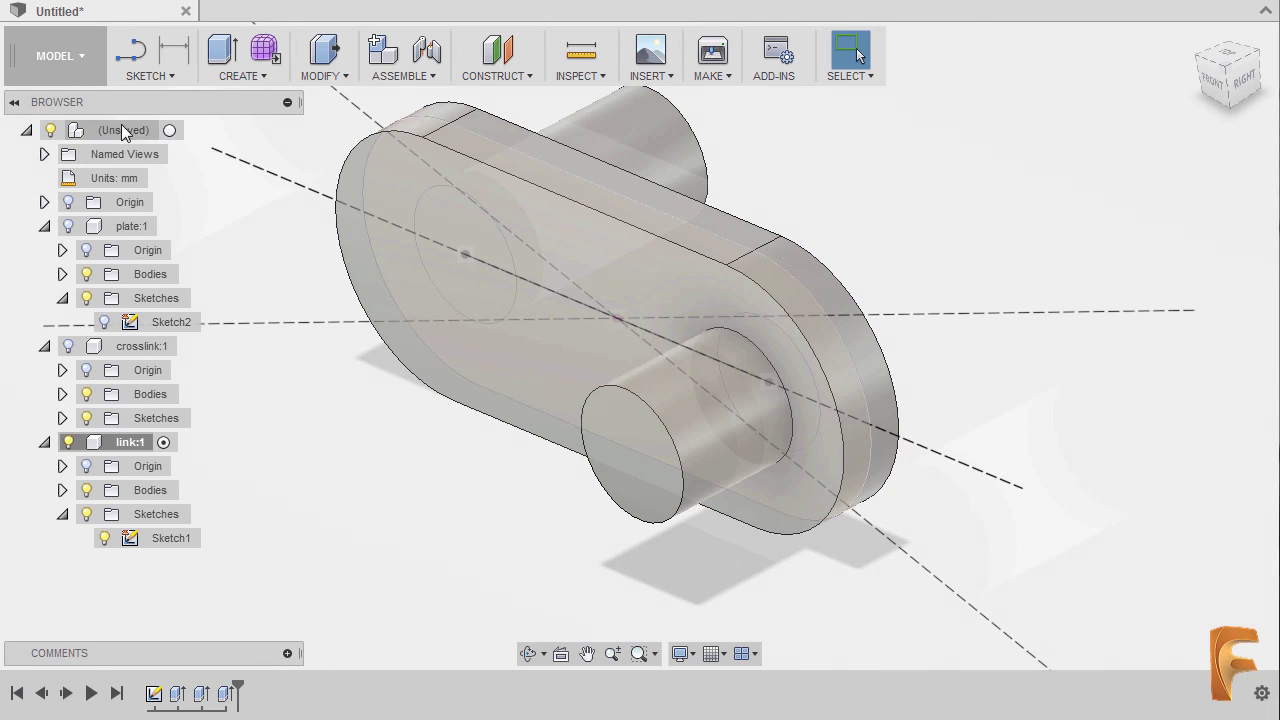
left_click(169, 132)
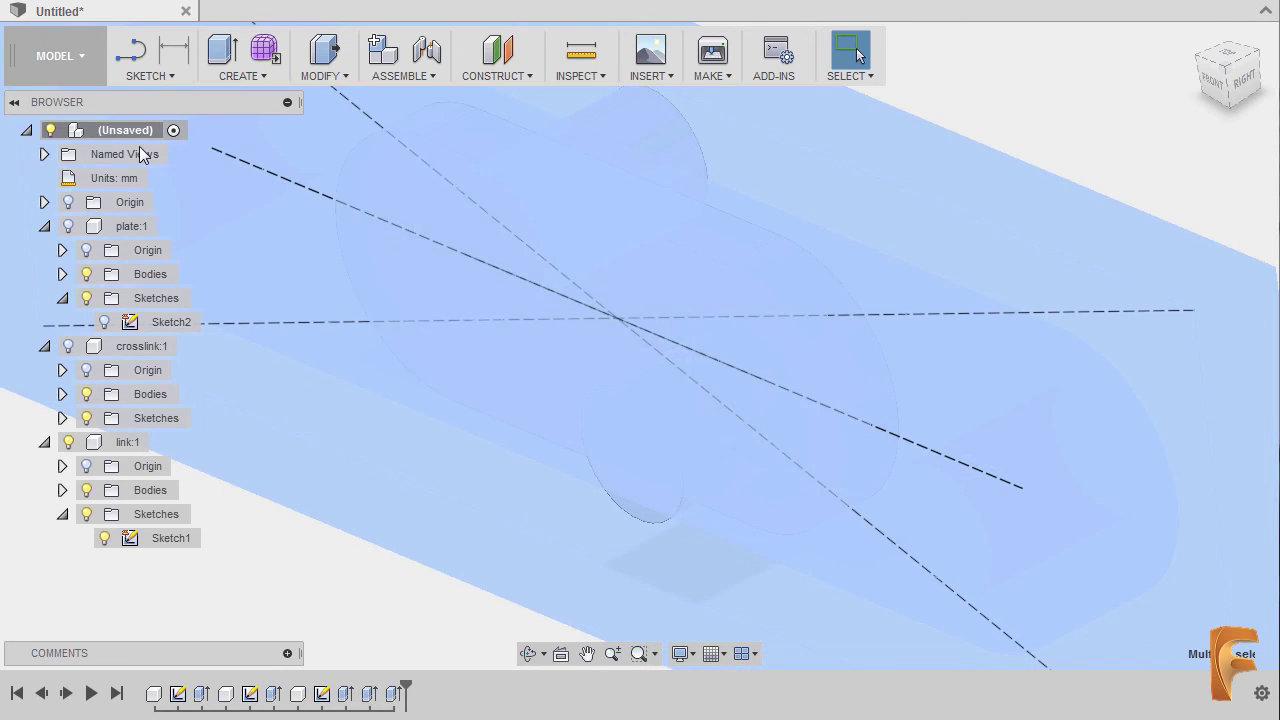
left_click(1196, 38)
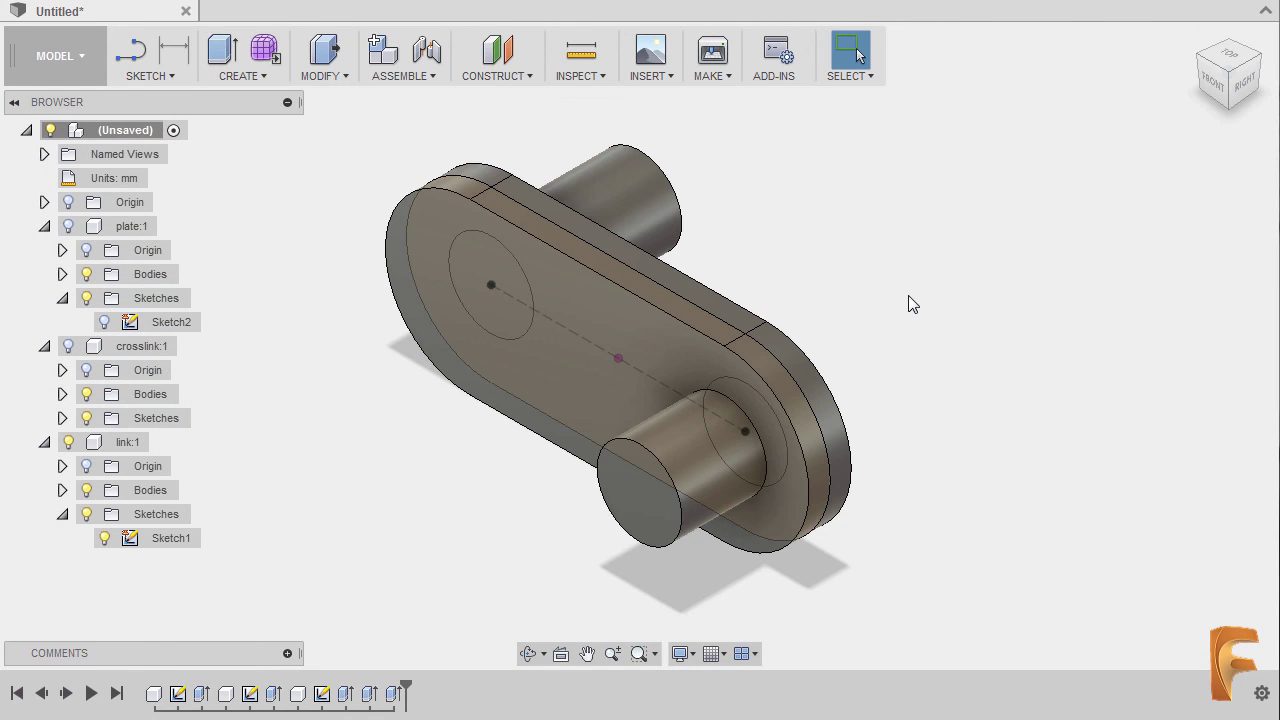
left_click(105, 540)
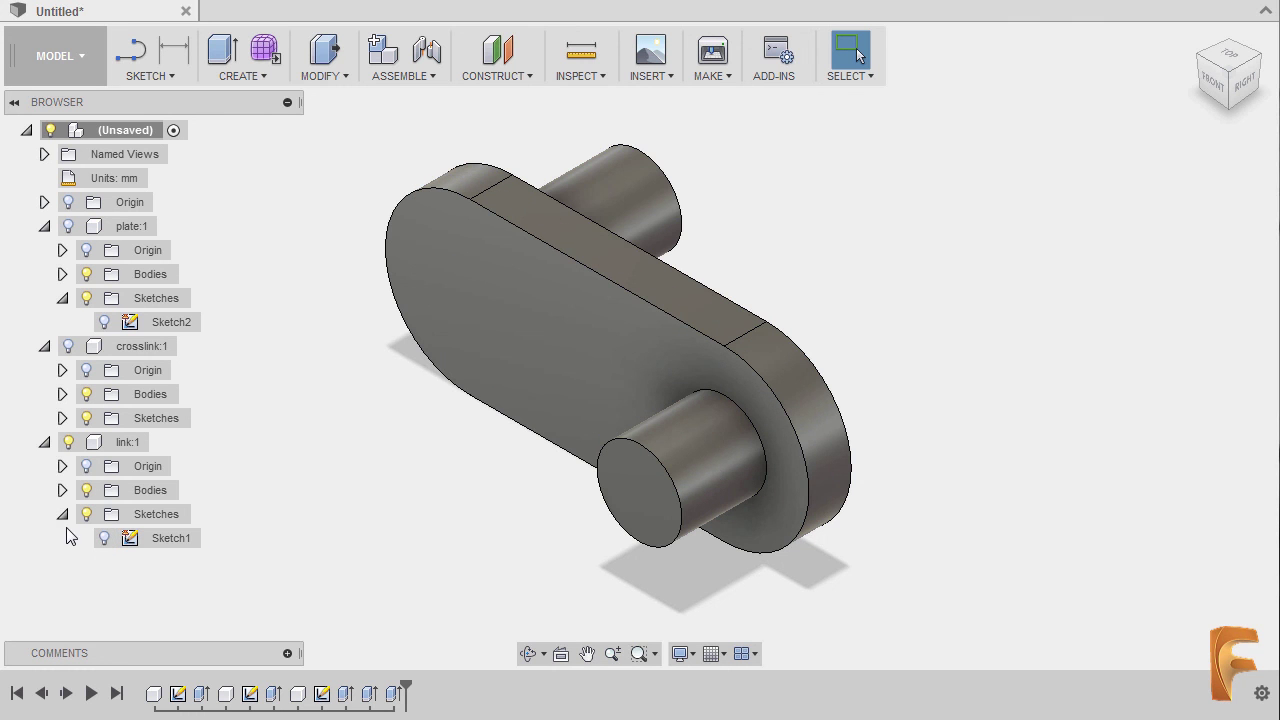